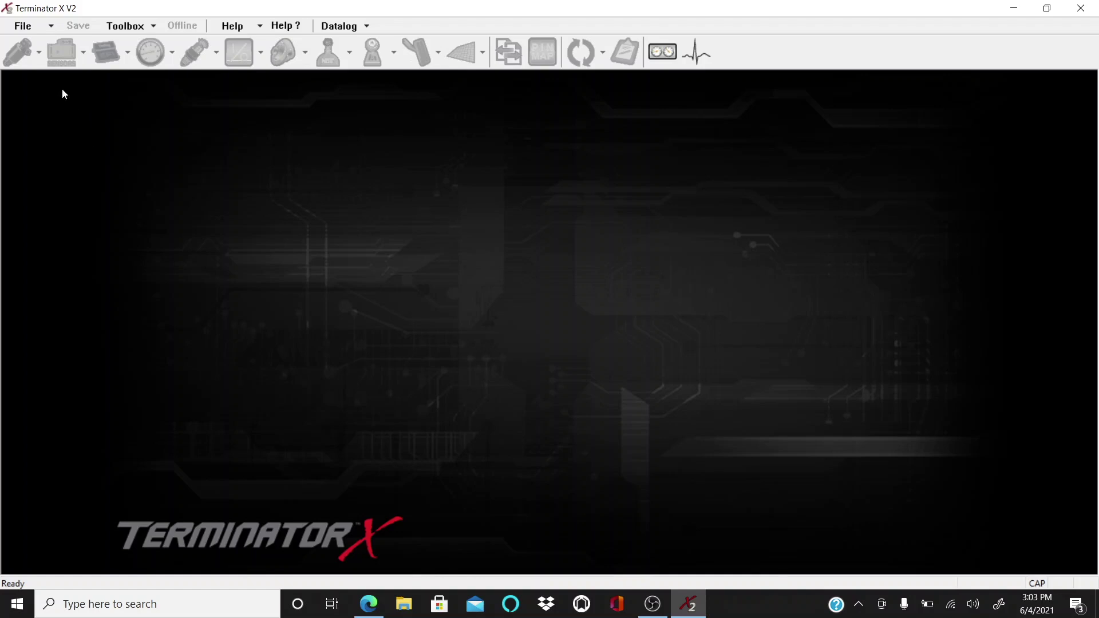
Step: Open the global tune E85 331 TURBO BASE TUNE.terx from the RGG Tunes\1. MY CAR folder
{"action": "left_click", "coordinate": [22, 25]}
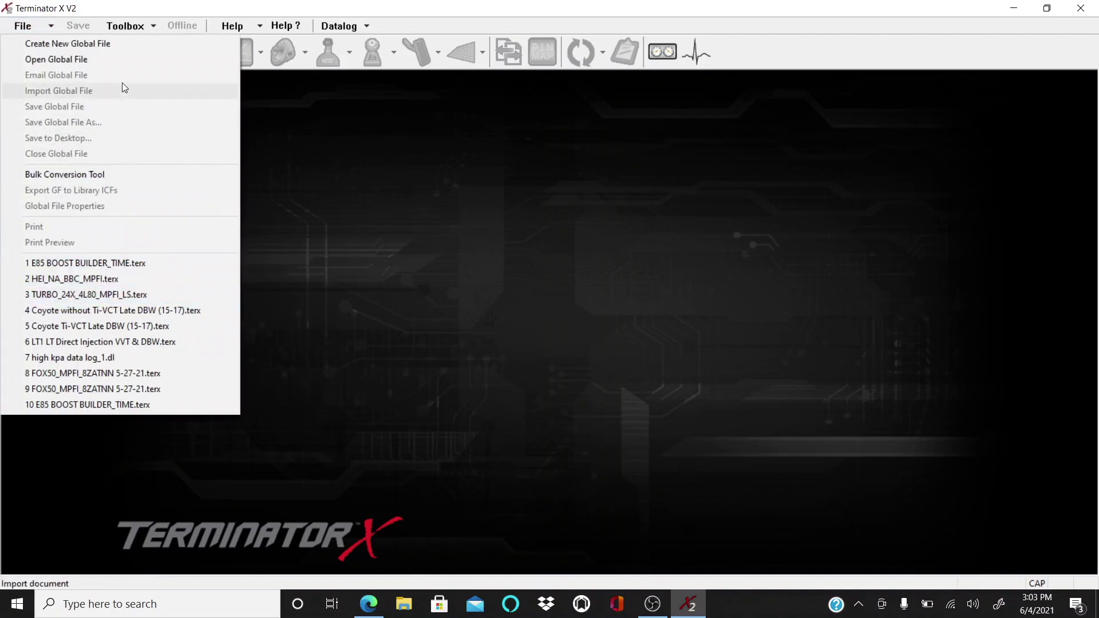
{"action": "left_click", "coordinate": [57, 59]}
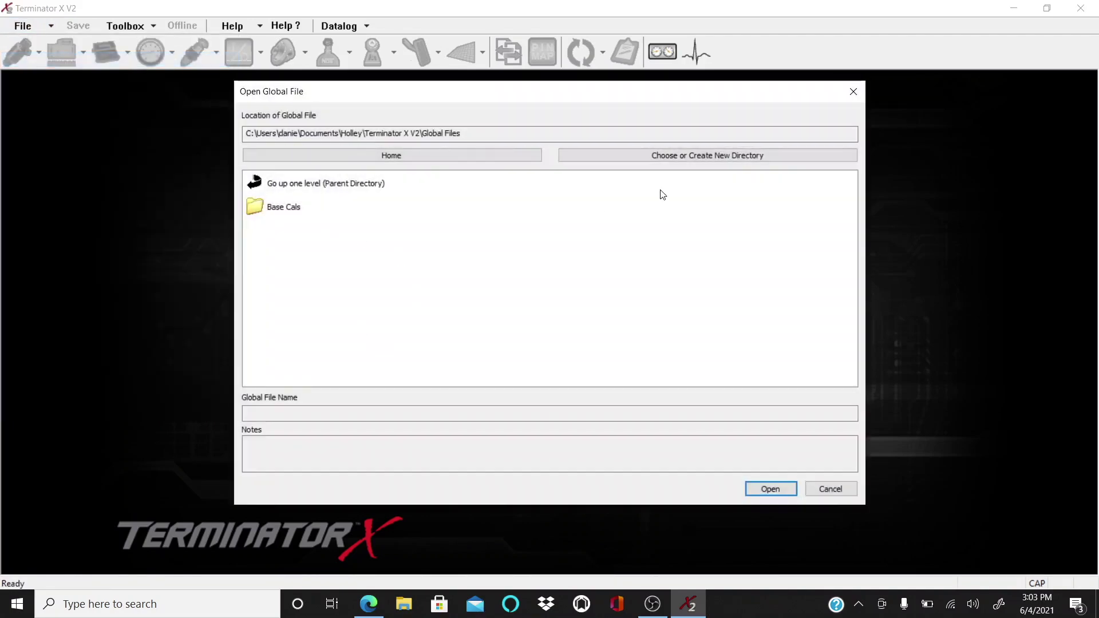
{"action": "left_click", "coordinate": [710, 155]}
{"action": "left_click_drag", "start_coordinate": [648, 267], "coordinate": [657, 342]}
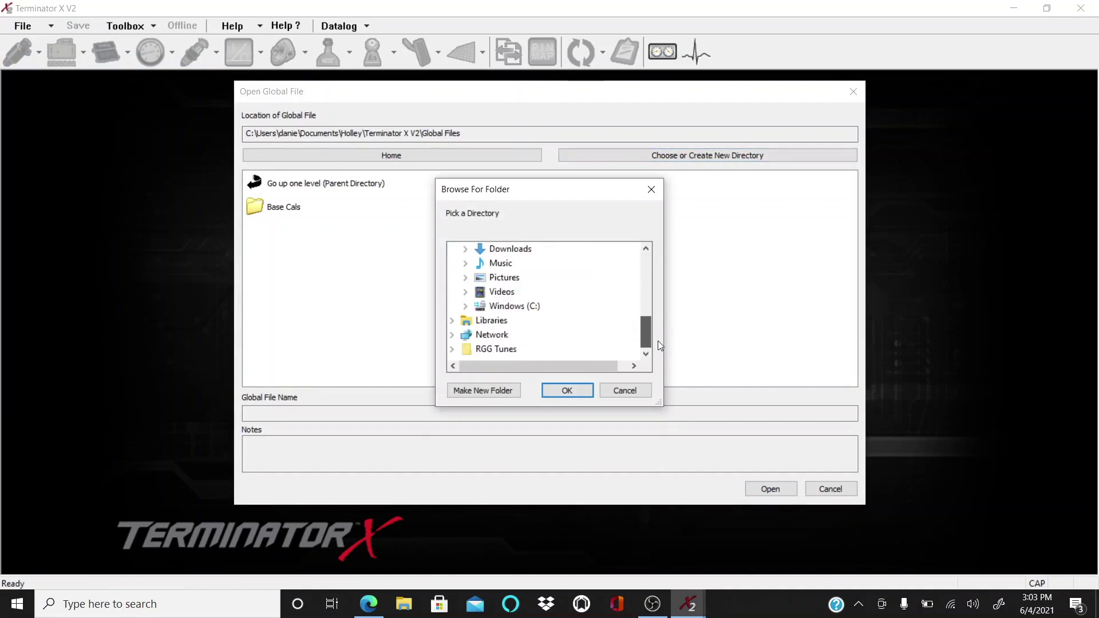
{"action": "left_click", "coordinate": [526, 349]}
{"action": "left_click", "coordinate": [523, 338]}
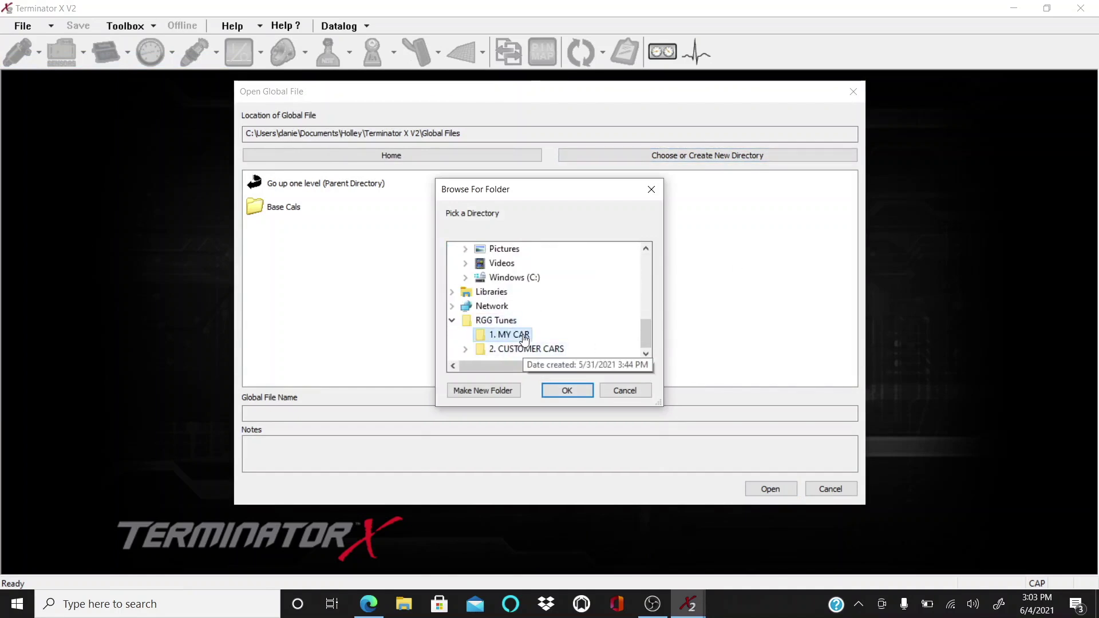
{"action": "left_click", "coordinate": [566, 390]}
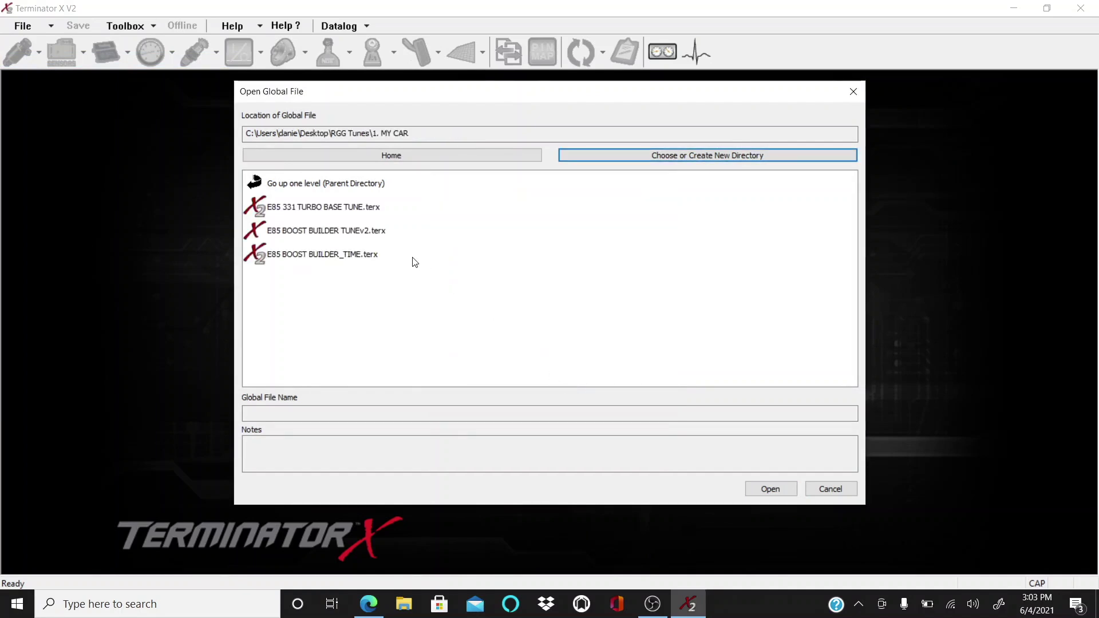
{"action": "left_click", "coordinate": [343, 207]}
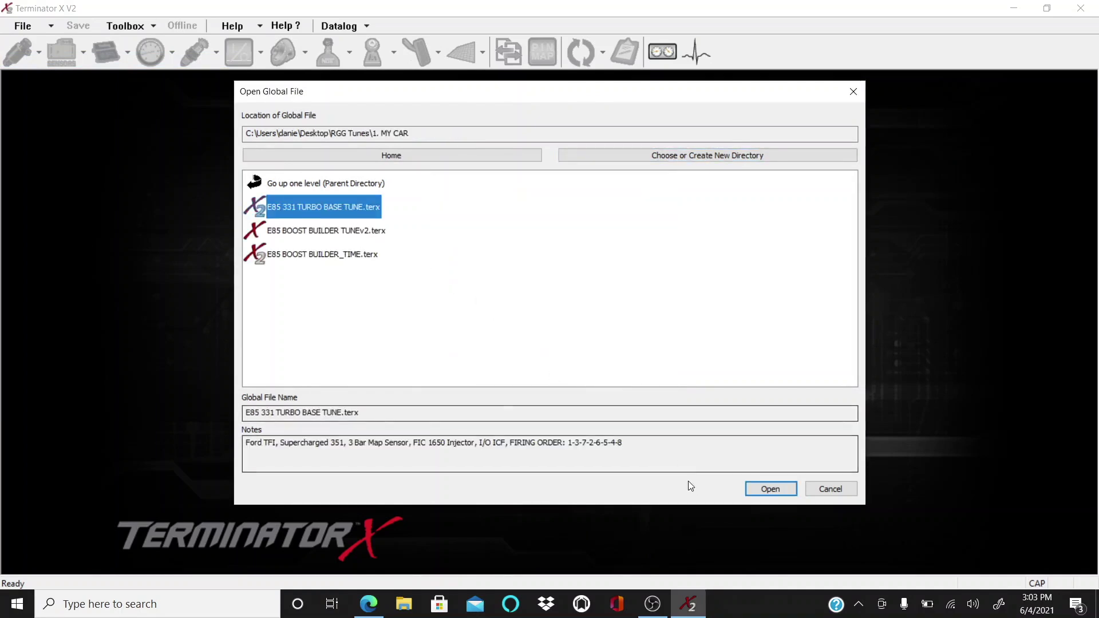
{"action": "left_click", "coordinate": [754, 488]}
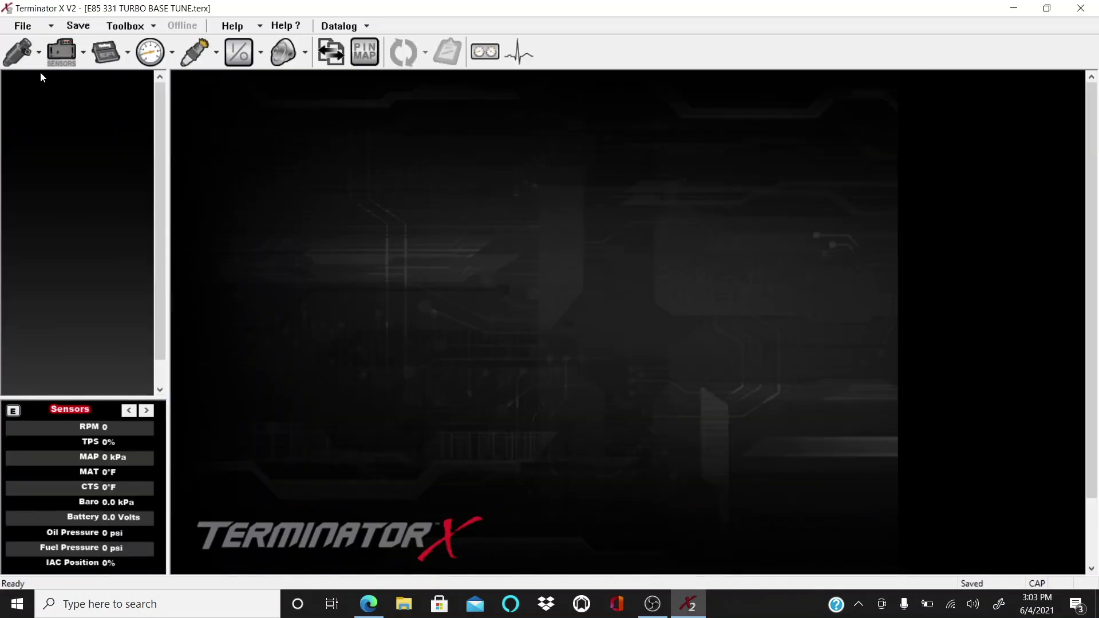
Step: Review the VE and Target A/F Ratio tables and the Engine Parameters fuel type choices
{"action": "left_click", "coordinate": [25, 64]}
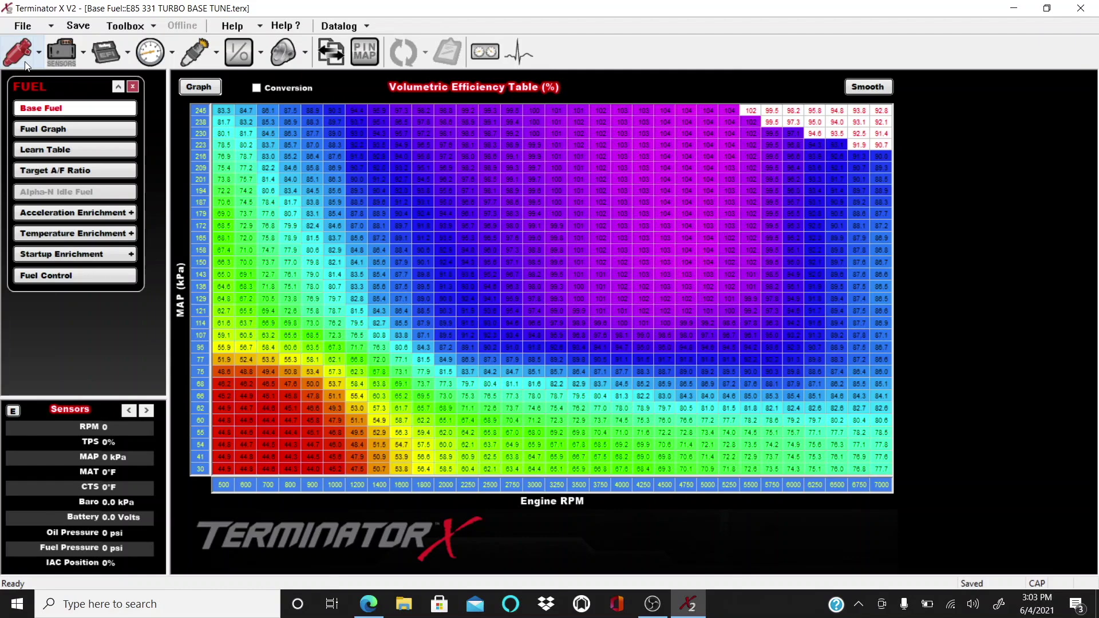
{"action": "left_click", "coordinate": [81, 169]}
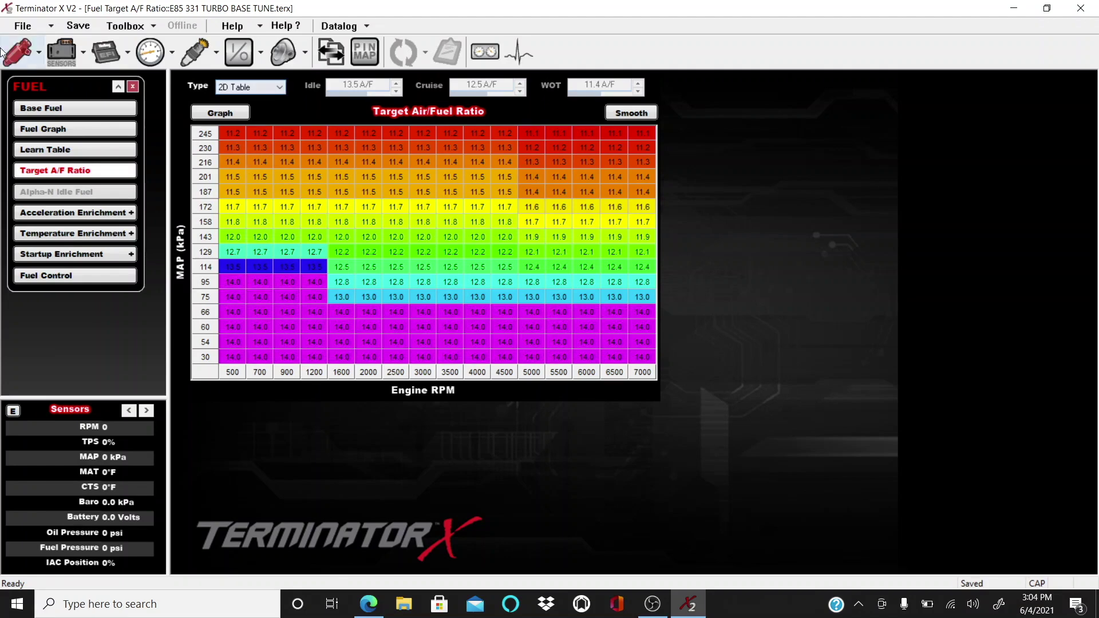
{"action": "left_click", "coordinate": [99, 59]}
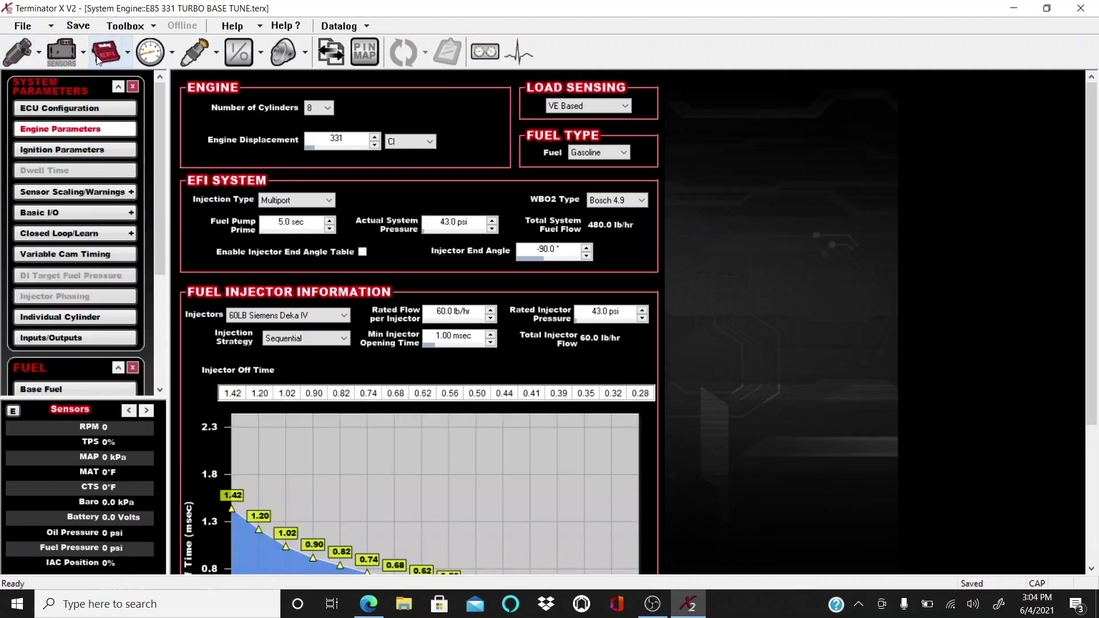
{"action": "left_click", "coordinate": [613, 153]}
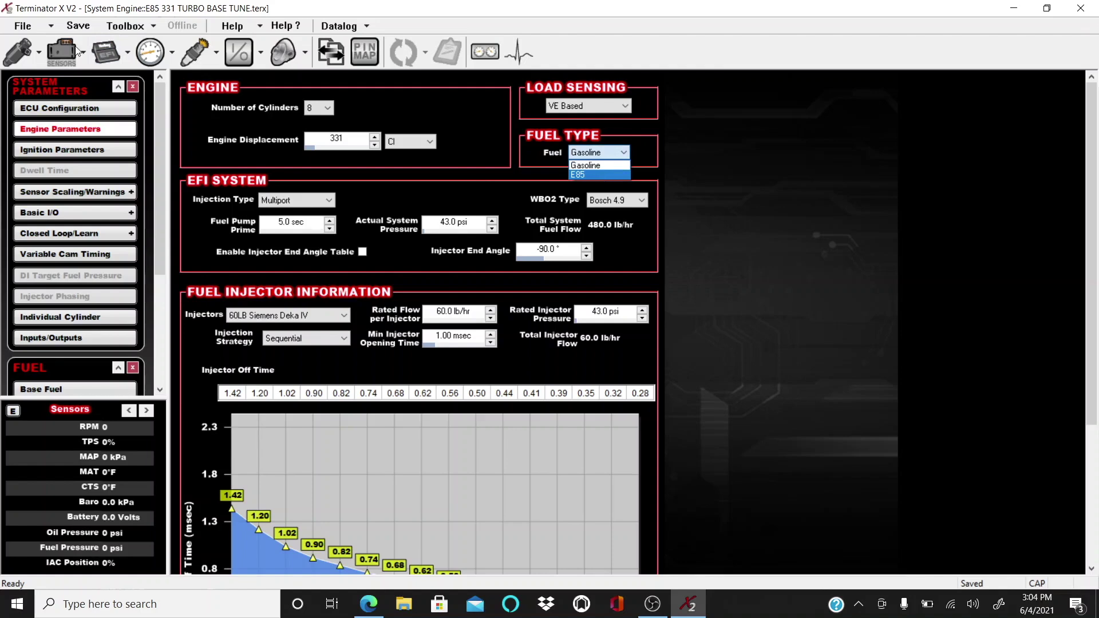
{"action": "left_click", "coordinate": [17, 52]}
{"action": "left_click", "coordinate": [18, 51]}
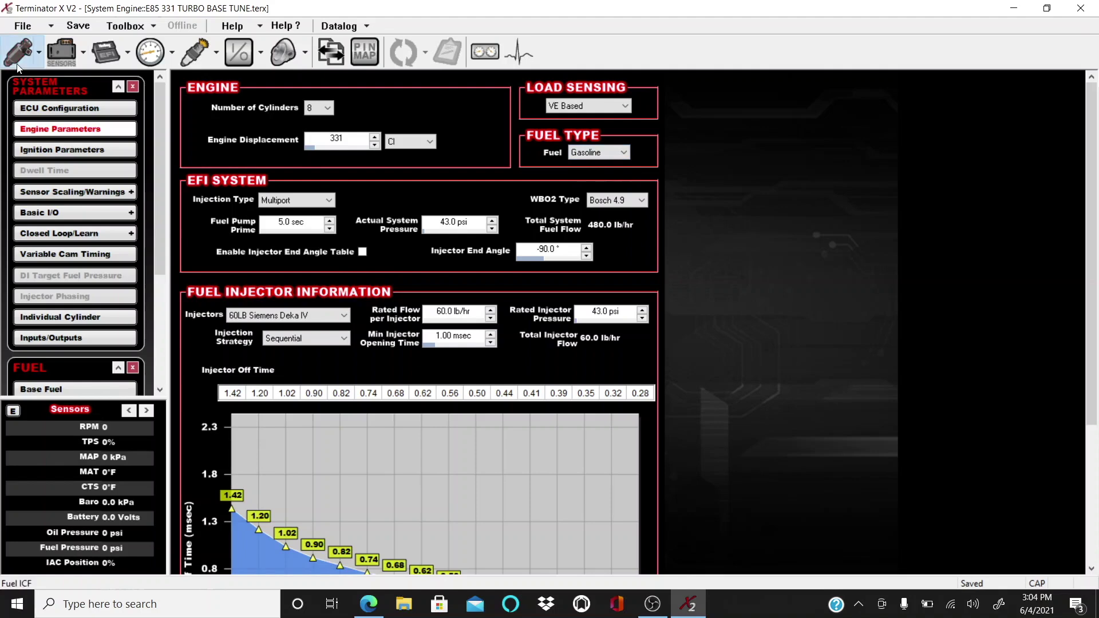
{"action": "left_click", "coordinate": [68, 168]}
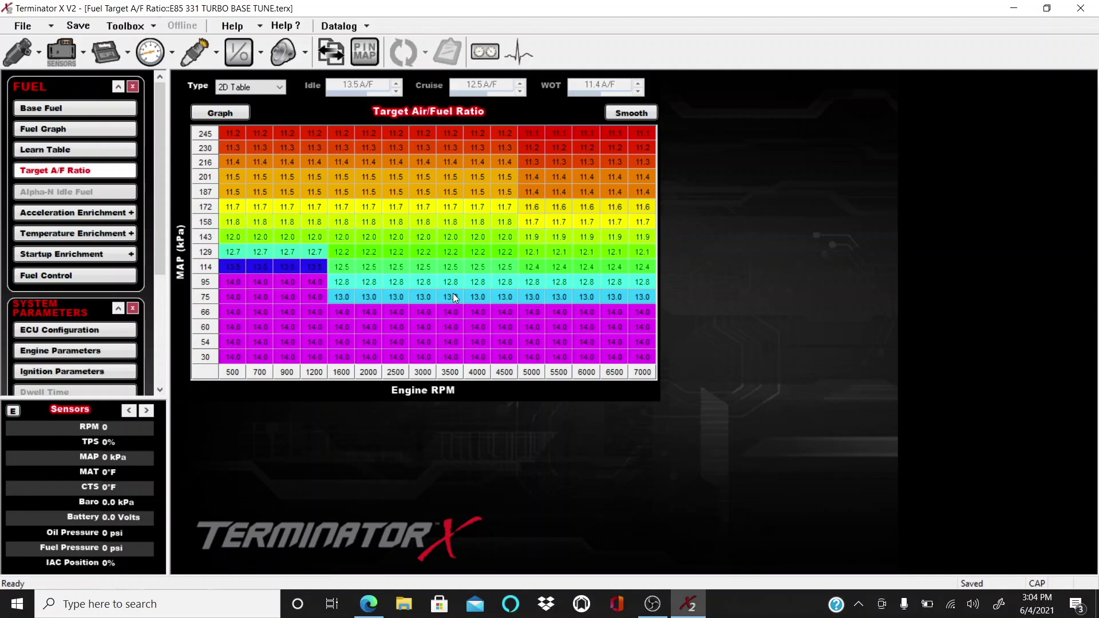
Step: Leave the engine fuel type at Gasoline and bring up the Base Spark Timing table
{"action": "left_click", "coordinate": [114, 53]}
{"action": "left_click", "coordinate": [613, 151]}
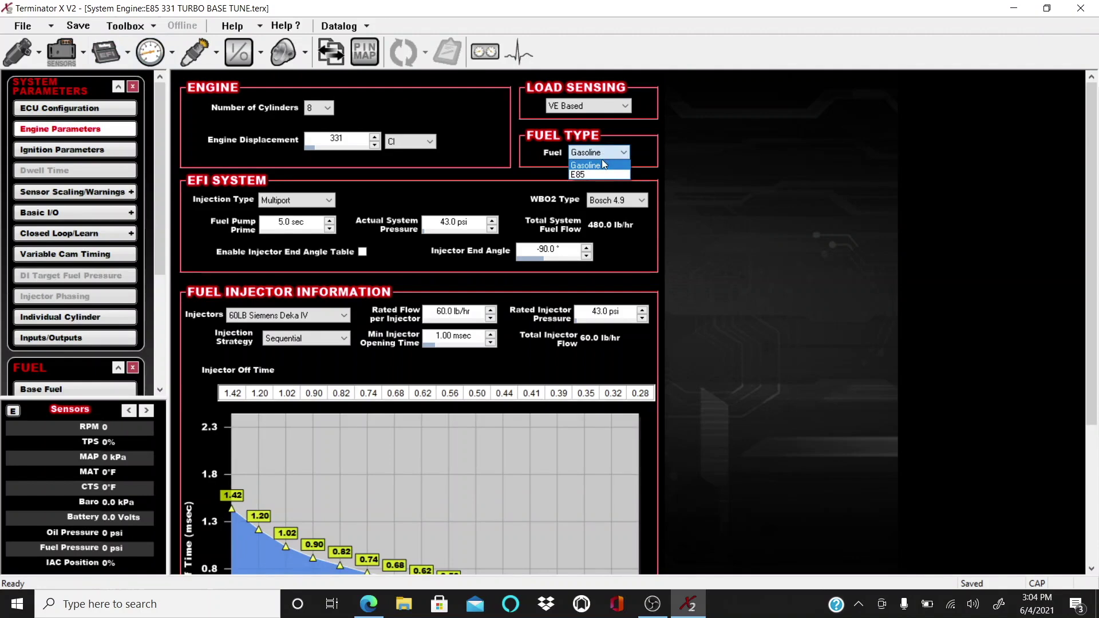
{"action": "left_click", "coordinate": [603, 164]}
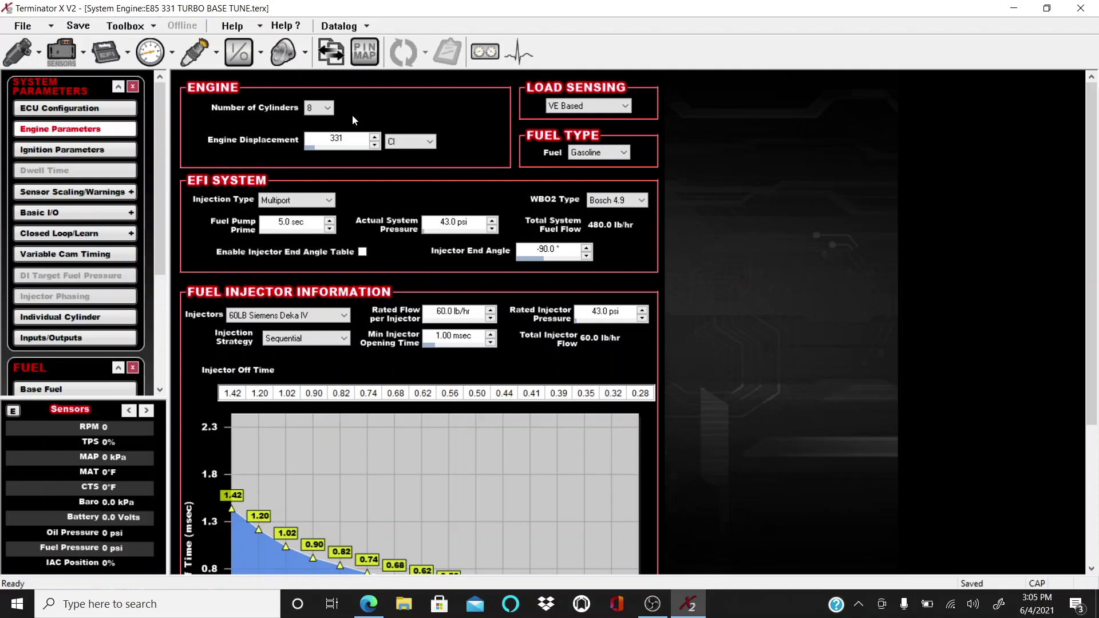
{"action": "left_click", "coordinate": [197, 53]}
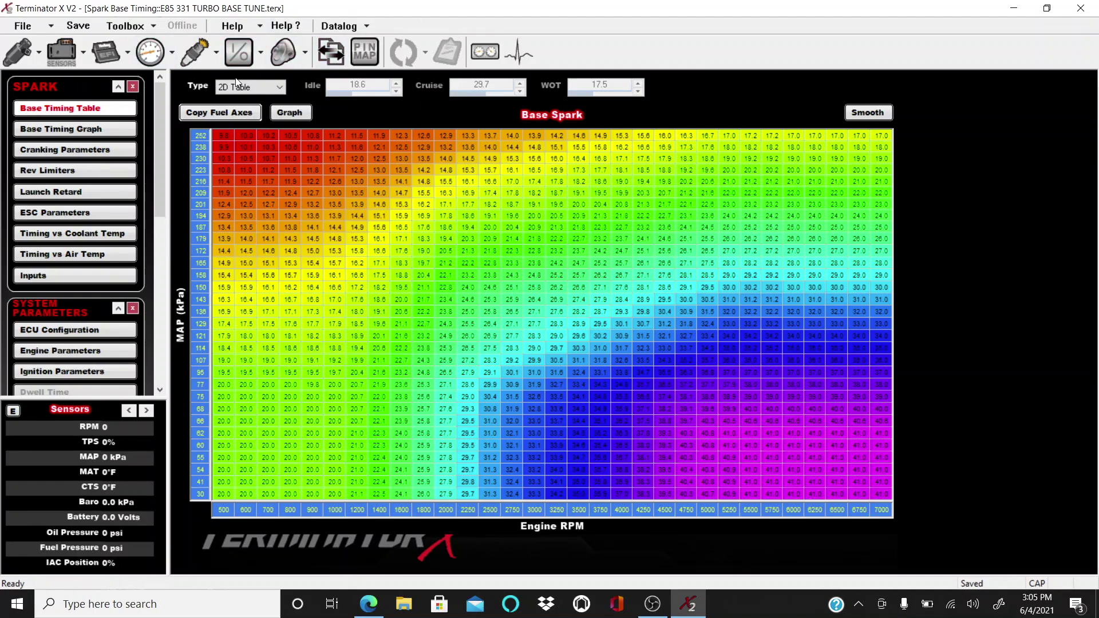
Step: Enable input #3 as a DIGITAL SPEED/FREQ input
{"action": "left_click", "coordinate": [236, 59]}
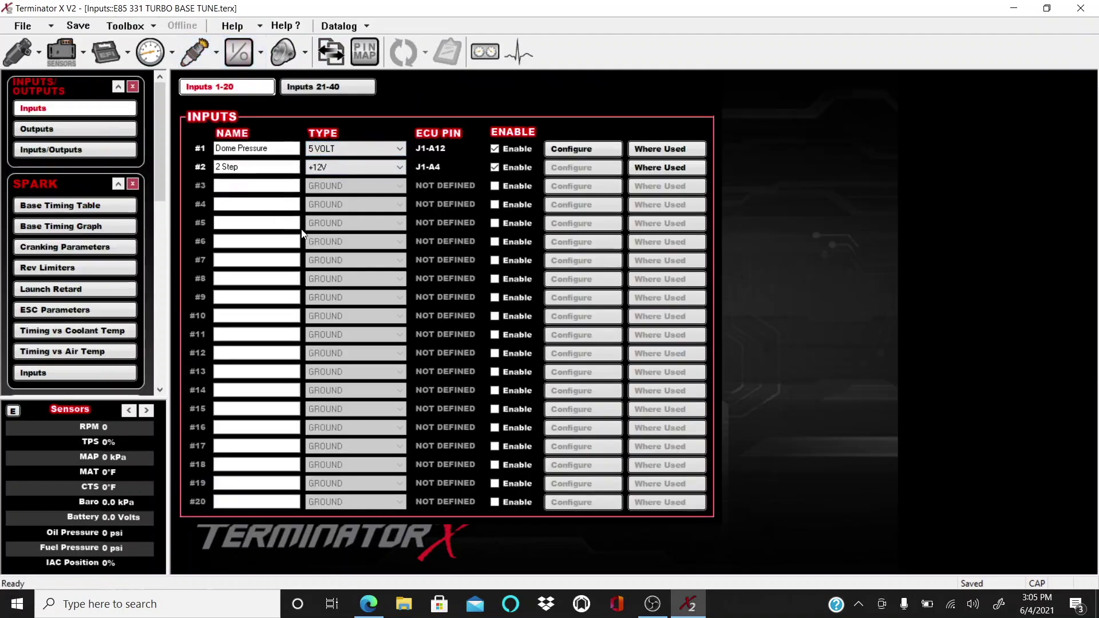
{"action": "left_click", "coordinate": [515, 187]}
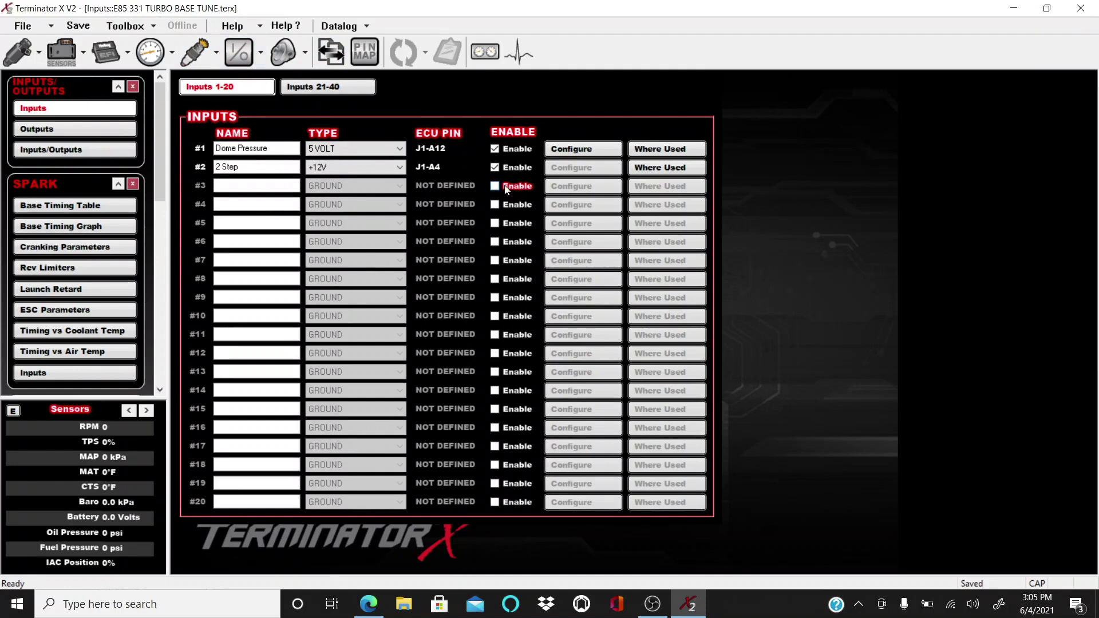
{"action": "left_click", "coordinate": [351, 186]}
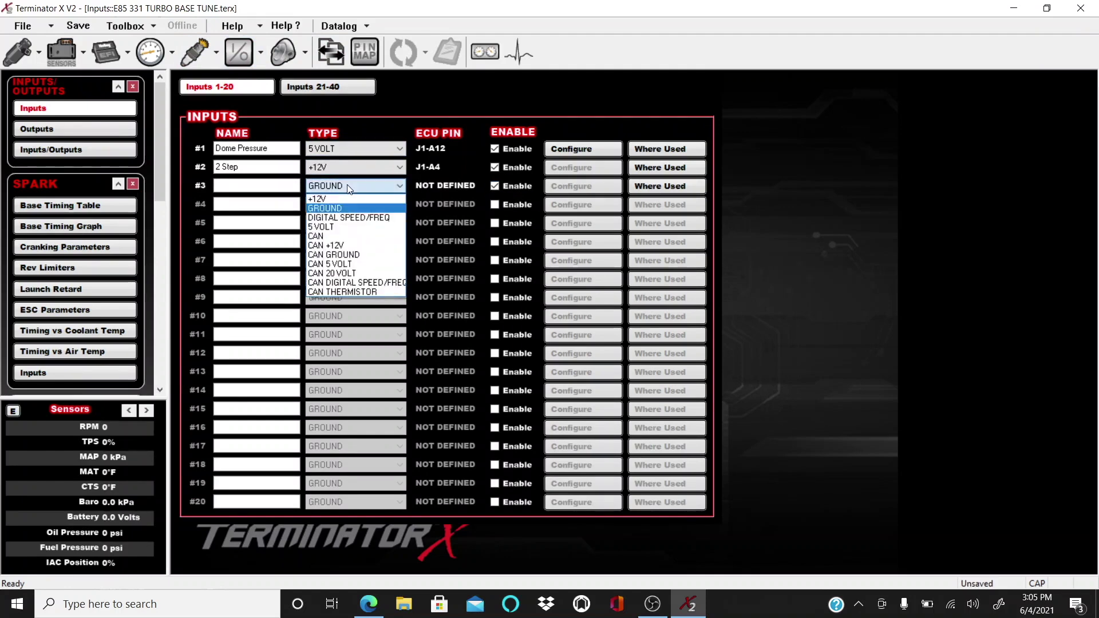
{"action": "left_click", "coordinate": [344, 218]}
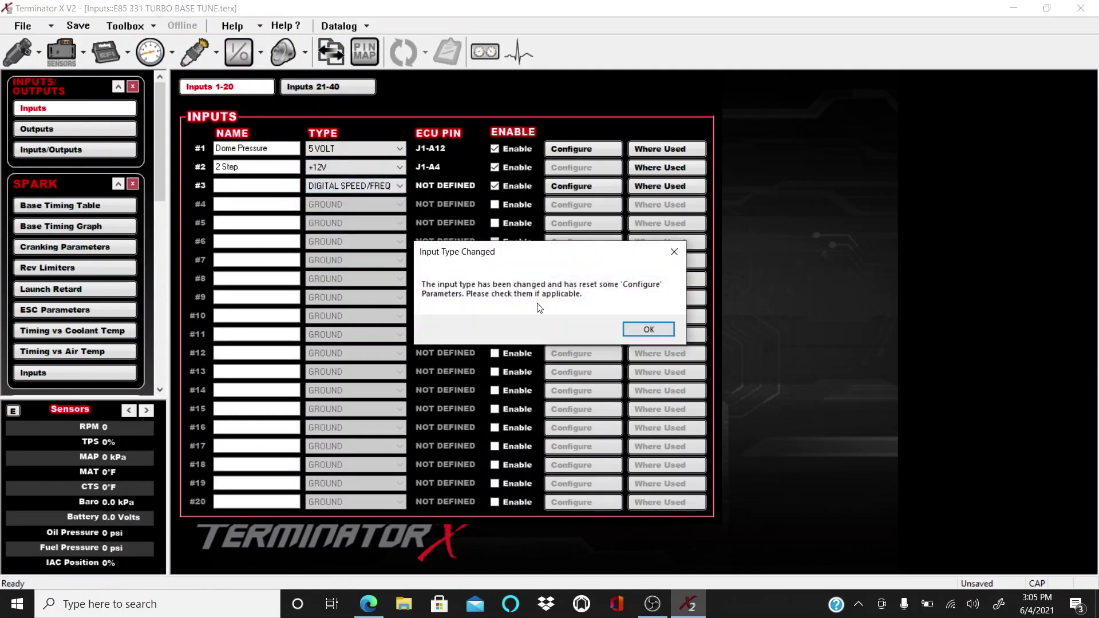
{"action": "left_click", "coordinate": [643, 331]}
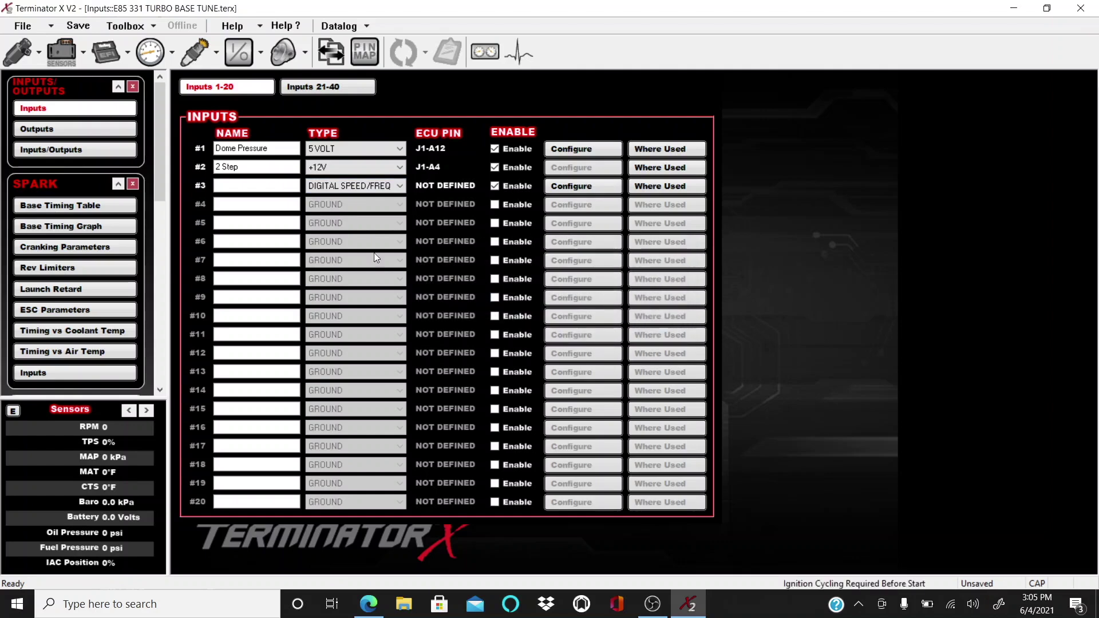
Step: Name input #3 'Flex Fuel Sensor'
{"action": "left_click", "coordinate": [255, 185]}
{"action": "type", "text": "VSS"}
{"action": "key", "text": "BackSpace"}
{"action": "key", "text": "BackSpace"}
{"action": "key", "text": "BackSpace"}
{"action": "key", "text": "Caps_Lock"}
{"action": "type", "text": "Flex Fuel Sensor"}
Step: Set the input #3 sensor type to GM Flex Fuel
{"action": "left_click", "coordinate": [583, 186]}
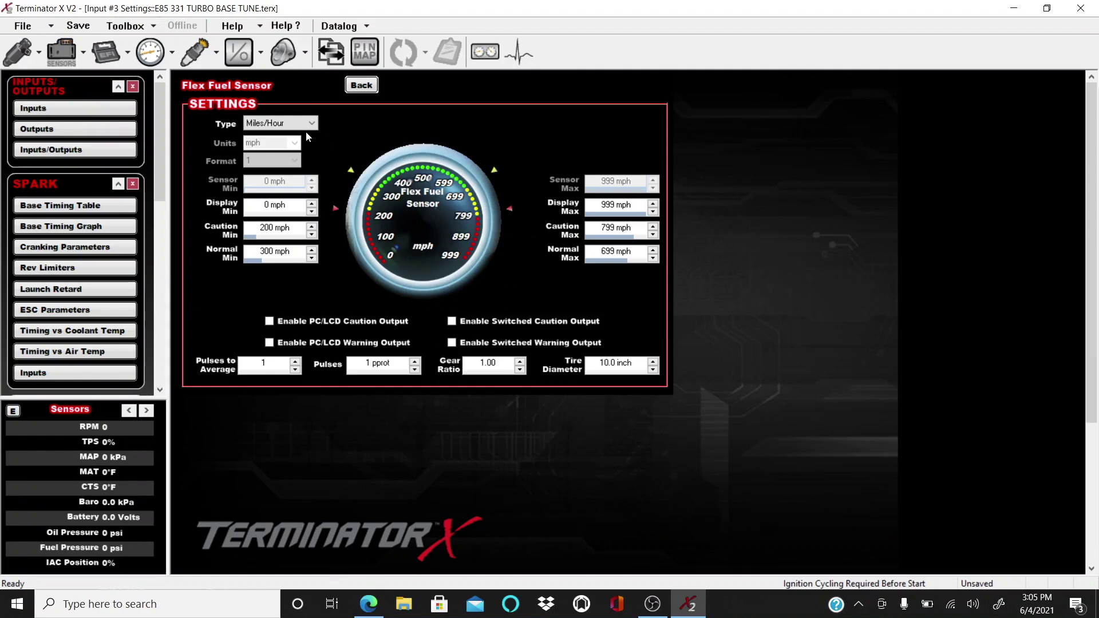
{"action": "left_click", "coordinate": [308, 123]}
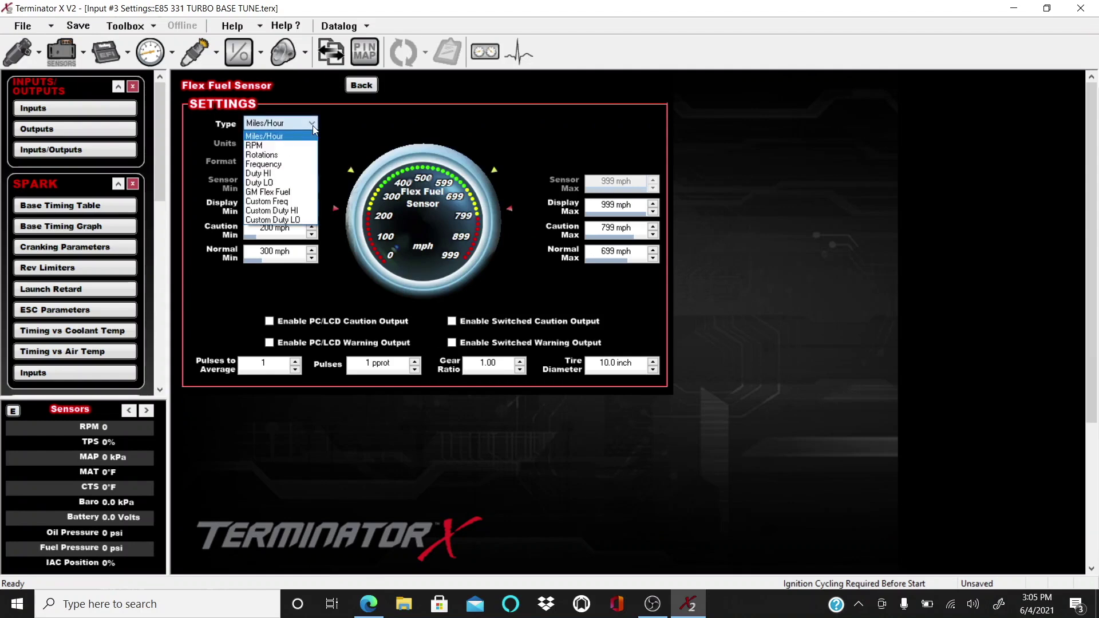
{"action": "left_click", "coordinate": [302, 195]}
Step: Map the Flex Fuel Sensor input to connector J1 pin A3 in the pin map
{"action": "left_click", "coordinate": [359, 86]}
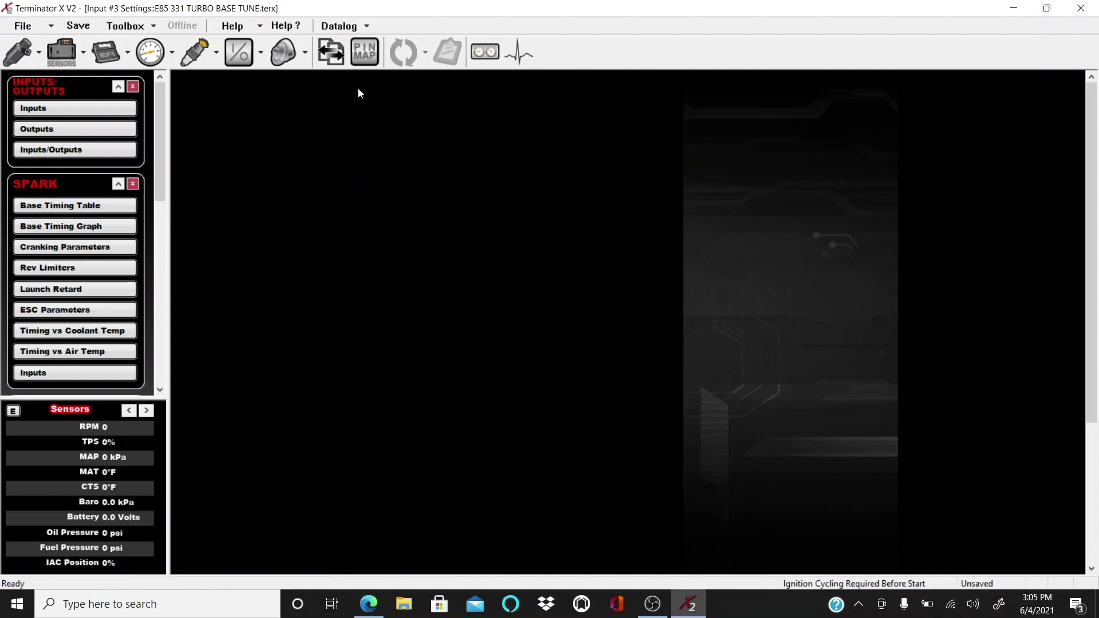
{"action": "left_click", "coordinate": [369, 51]}
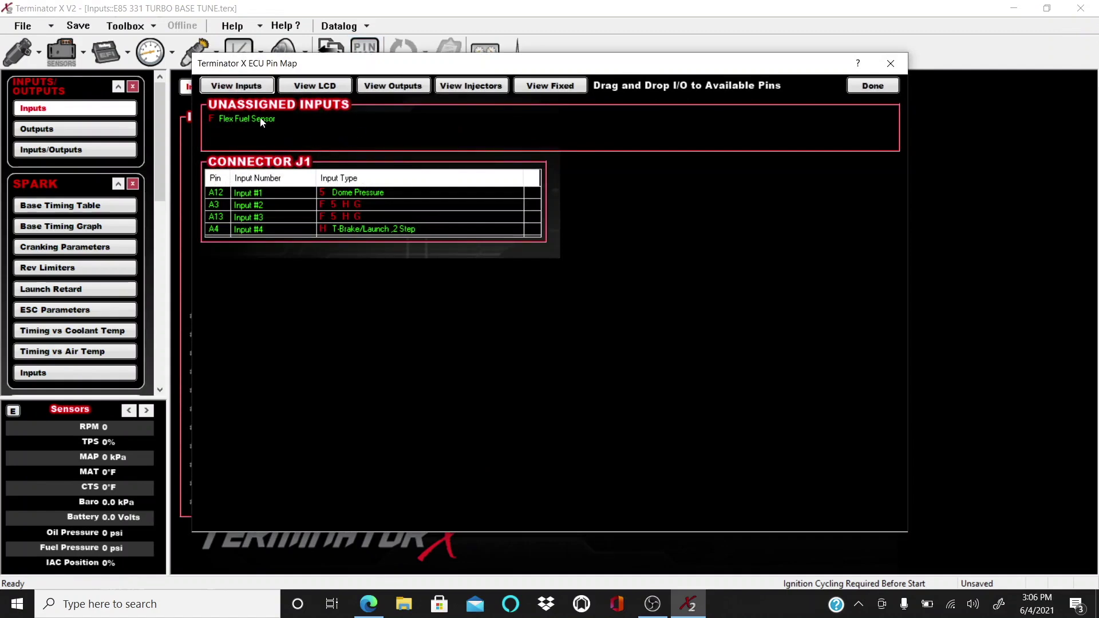
{"action": "left_click_drag", "start_coordinate": [260, 121], "coordinate": [346, 207]}
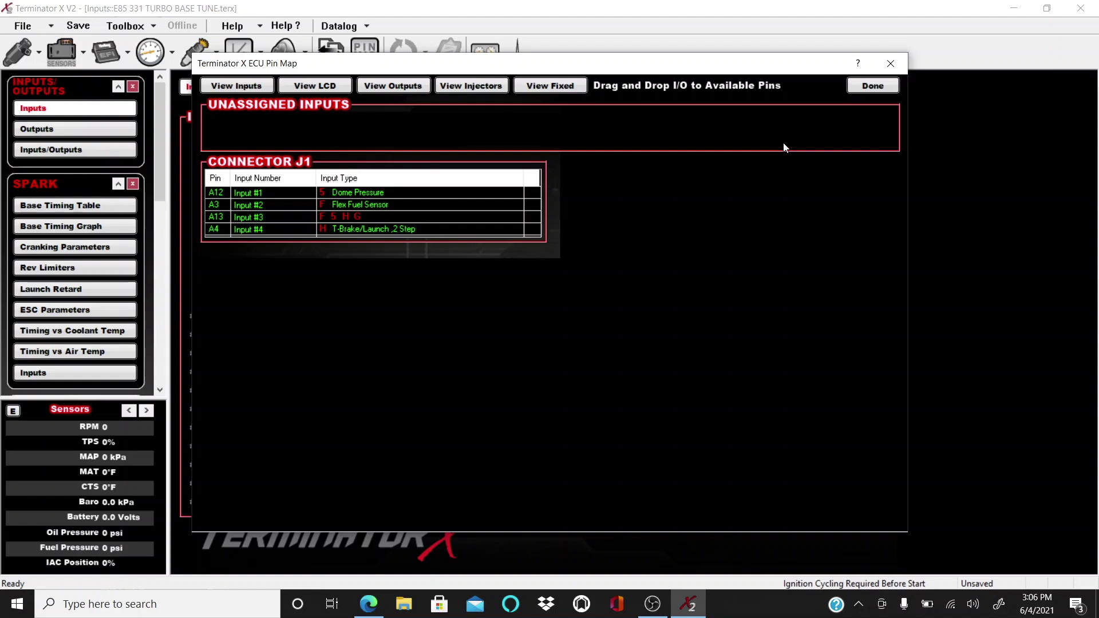
{"action": "left_click", "coordinate": [871, 87]}
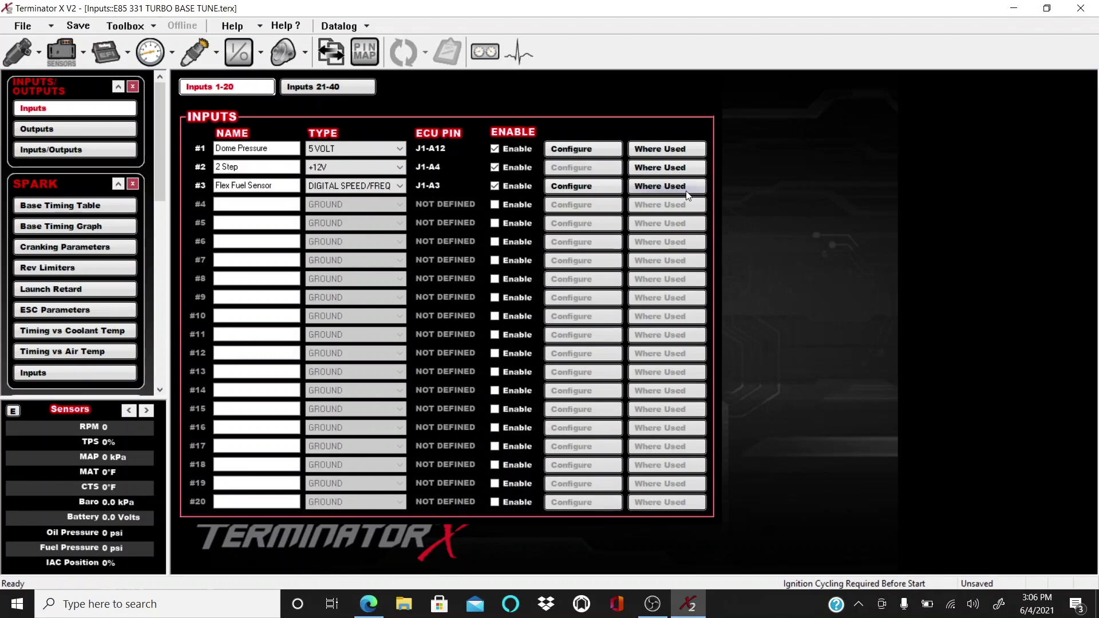
{"action": "left_click", "coordinate": [125, 26]}
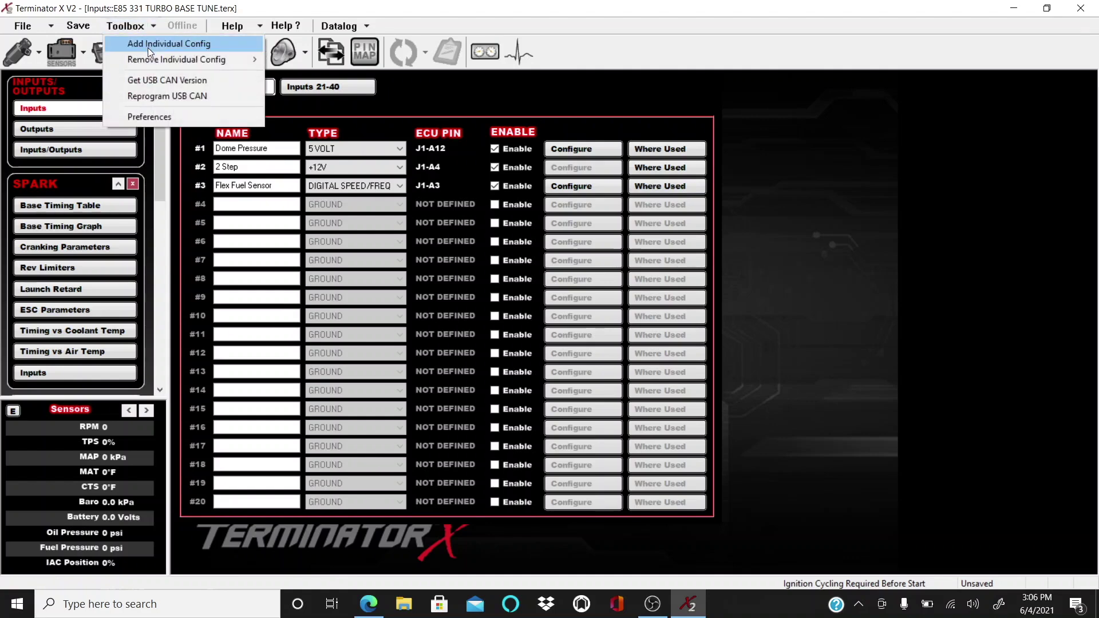
Step: Load Default Adv.adv from the Advanced configuration folder and open its Advanced setup page
{"action": "left_click", "coordinate": [148, 47]}
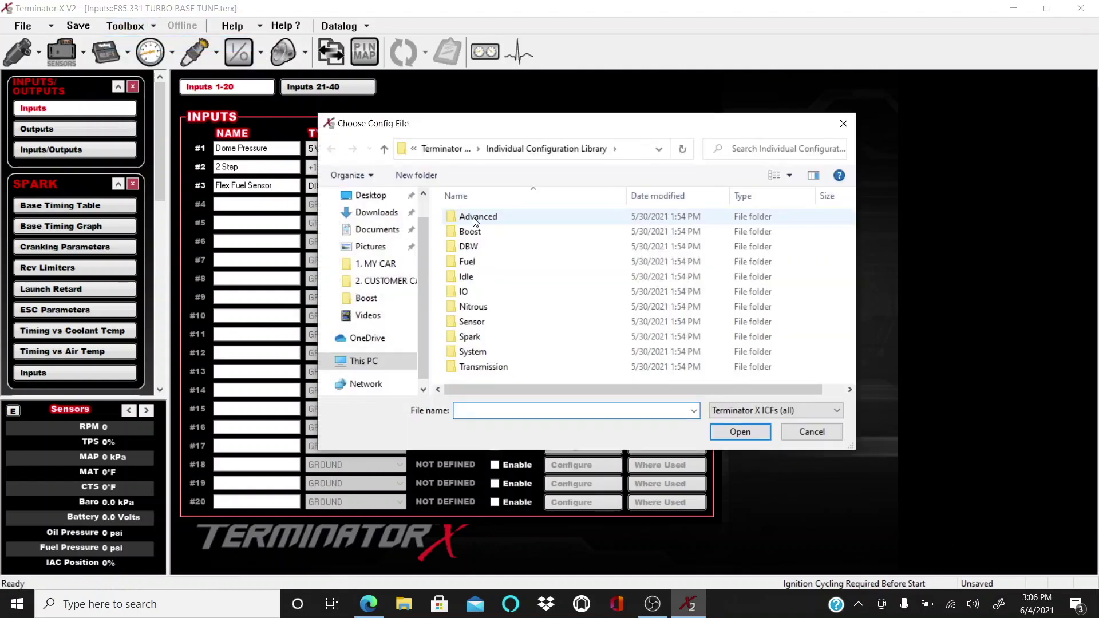
{"action": "left_click", "coordinate": [489, 221]}
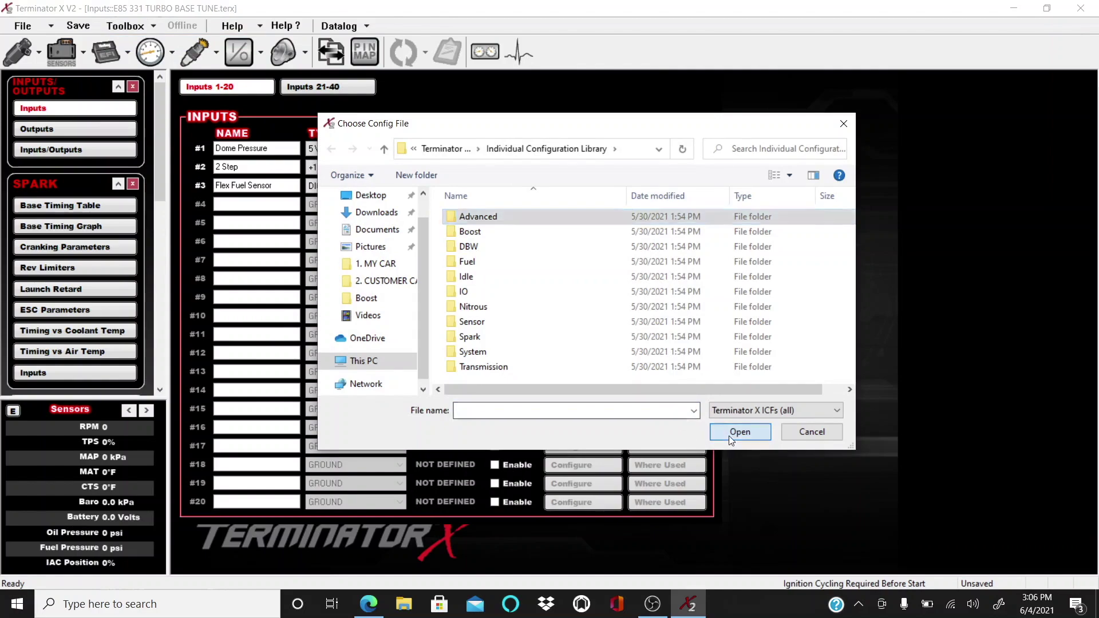
{"action": "left_click", "coordinate": [730, 434]}
{"action": "double_click", "coordinate": [510, 218]}
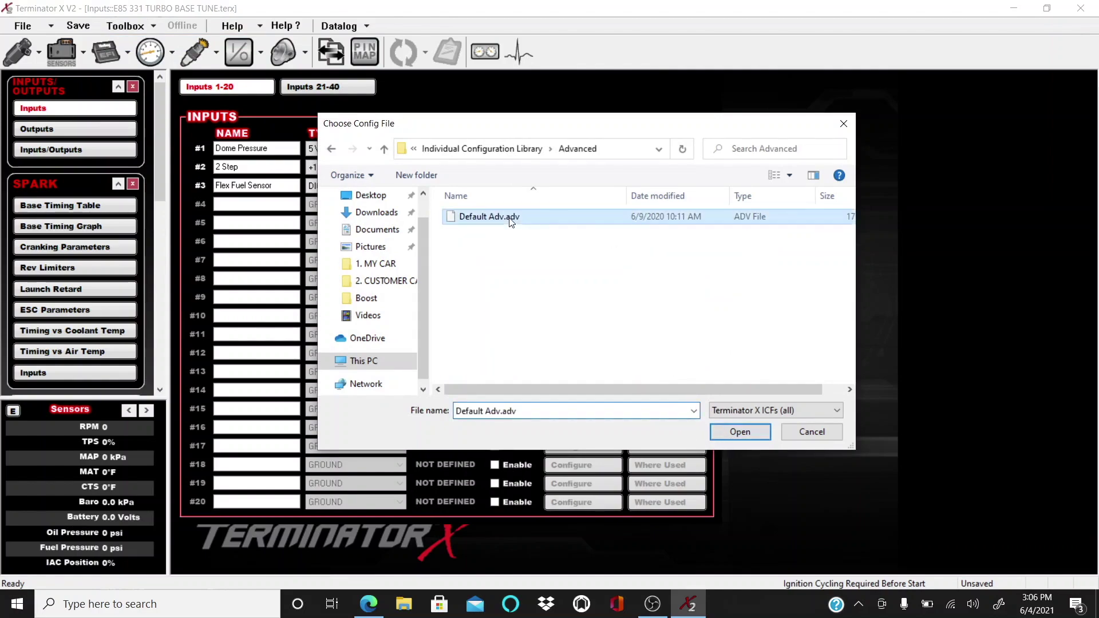
{"action": "key", "text": "Return"}
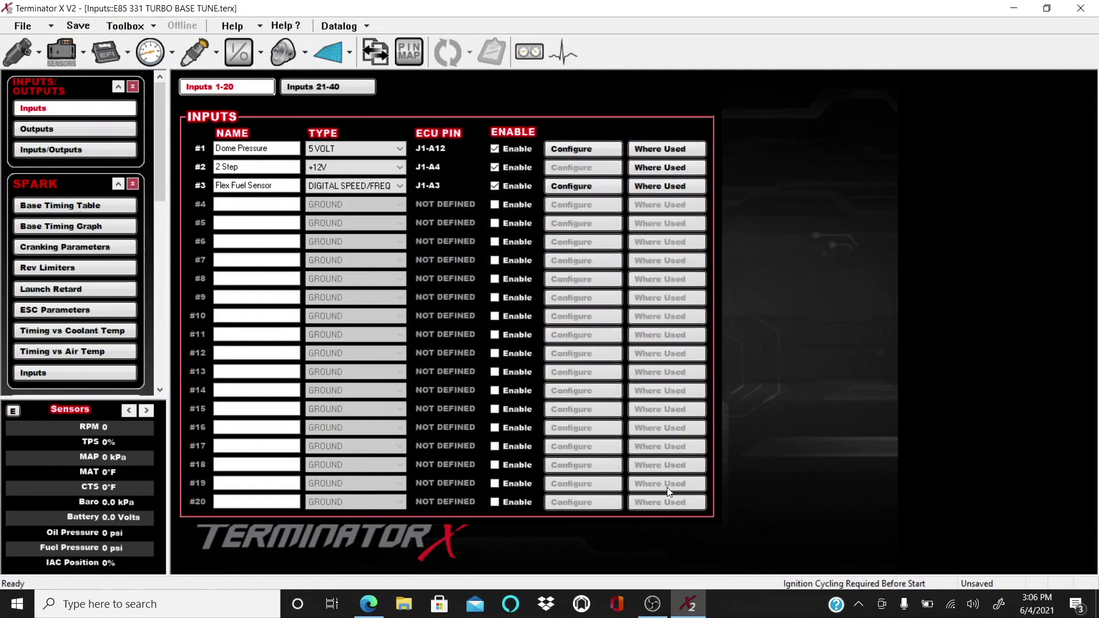
{"action": "left_click", "coordinate": [334, 54]}
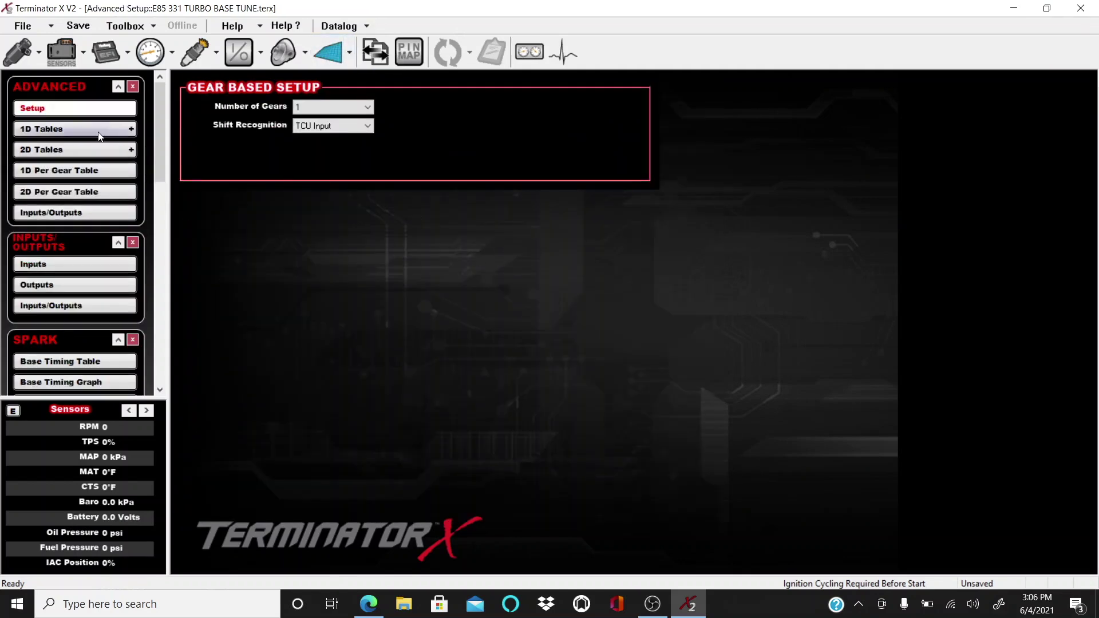
{"action": "left_click", "coordinate": [115, 130]}
Step: Enable 1D Table #1 as 'Fuel Multiplier', a Fuel Flow Multiplier with Flex Fuel Sensor X axis
{"action": "left_click", "coordinate": [227, 121]}
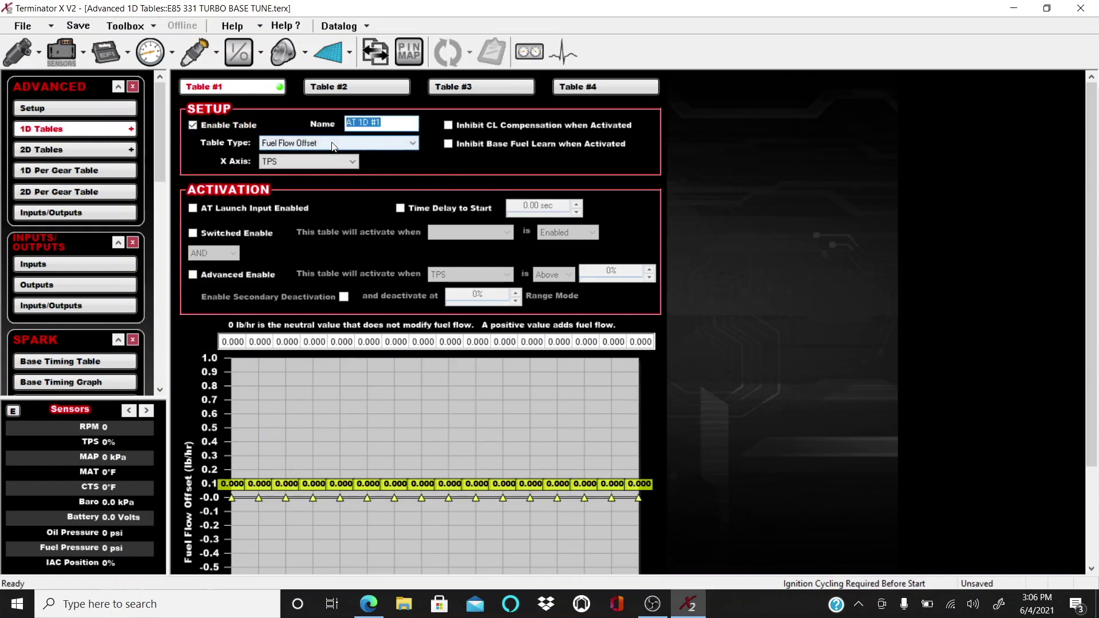
{"action": "type", "text": "Fuel Multiplier"}
{"action": "left_click", "coordinate": [387, 141]}
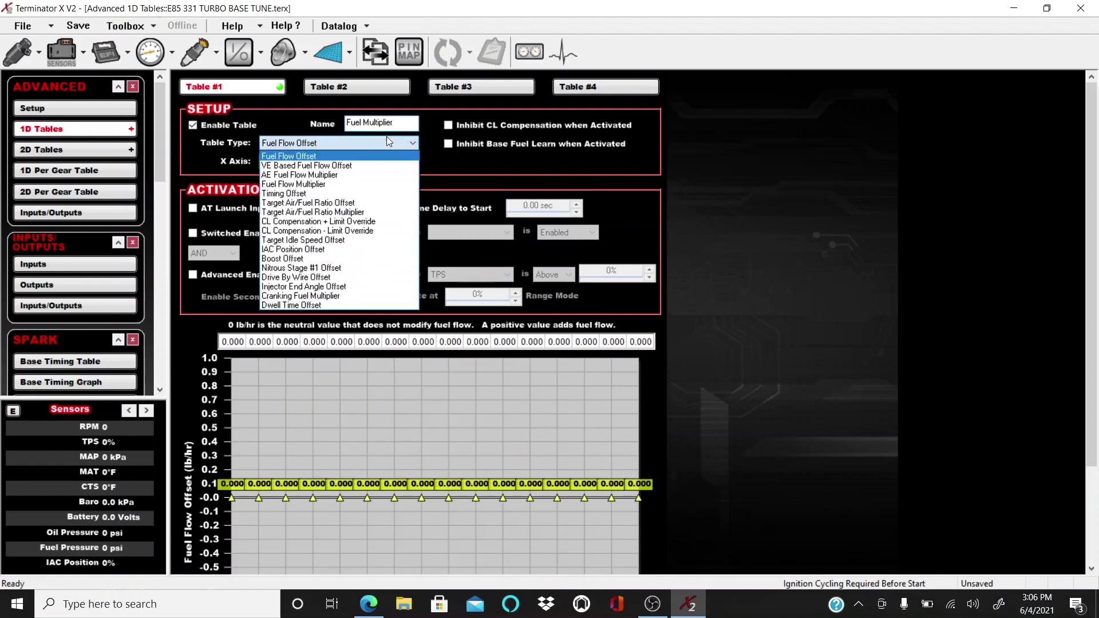
{"action": "left_click", "coordinate": [346, 185]}
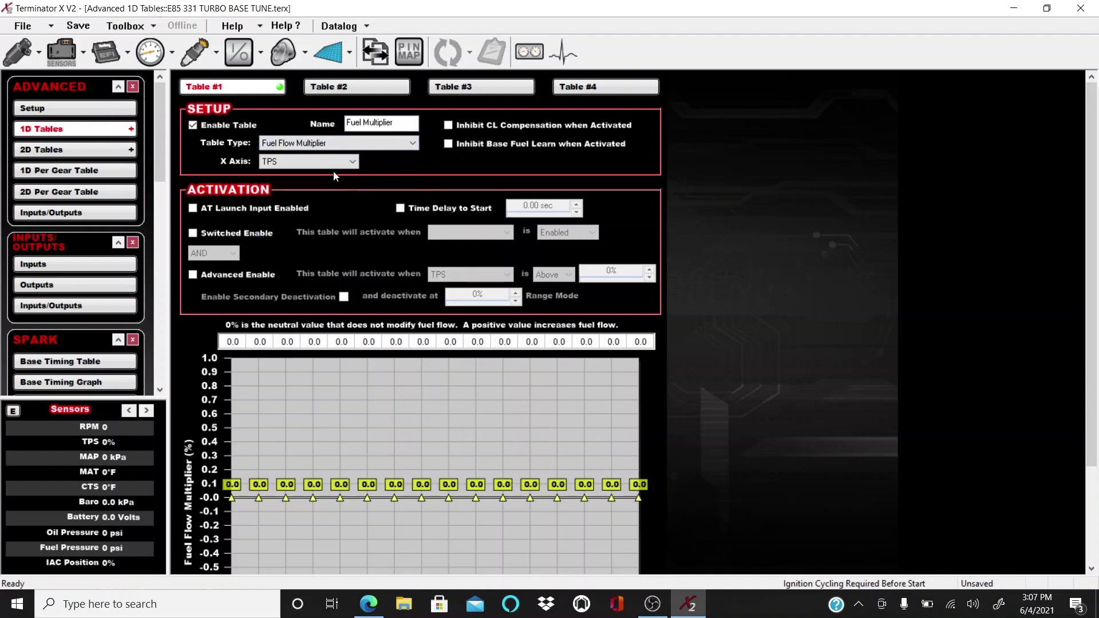
{"action": "left_click", "coordinate": [323, 164]}
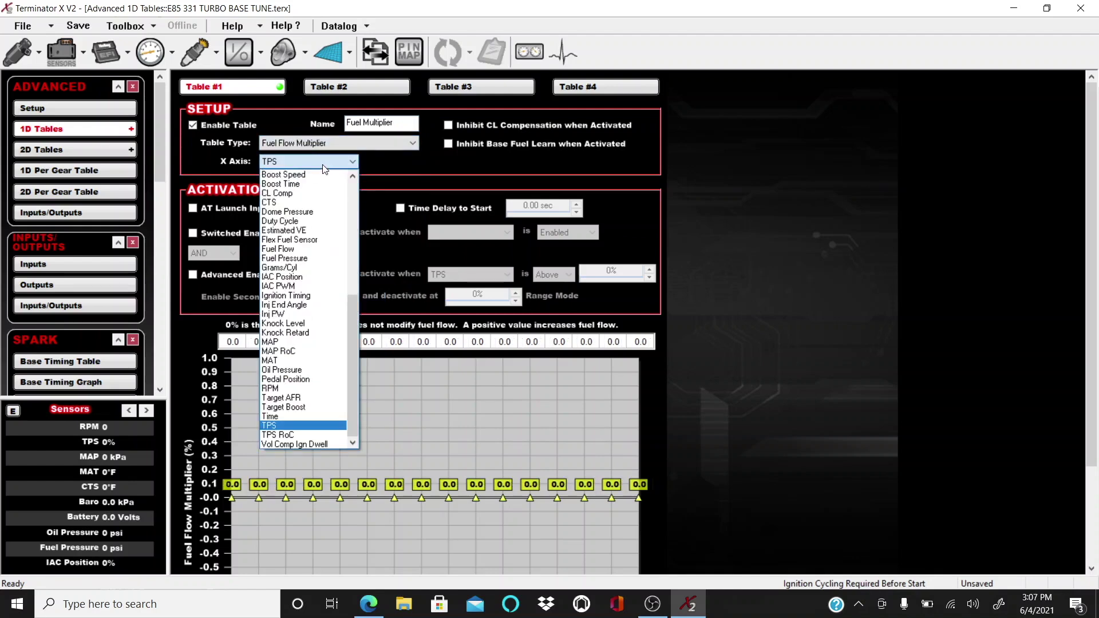
{"action": "left_click", "coordinate": [312, 240]}
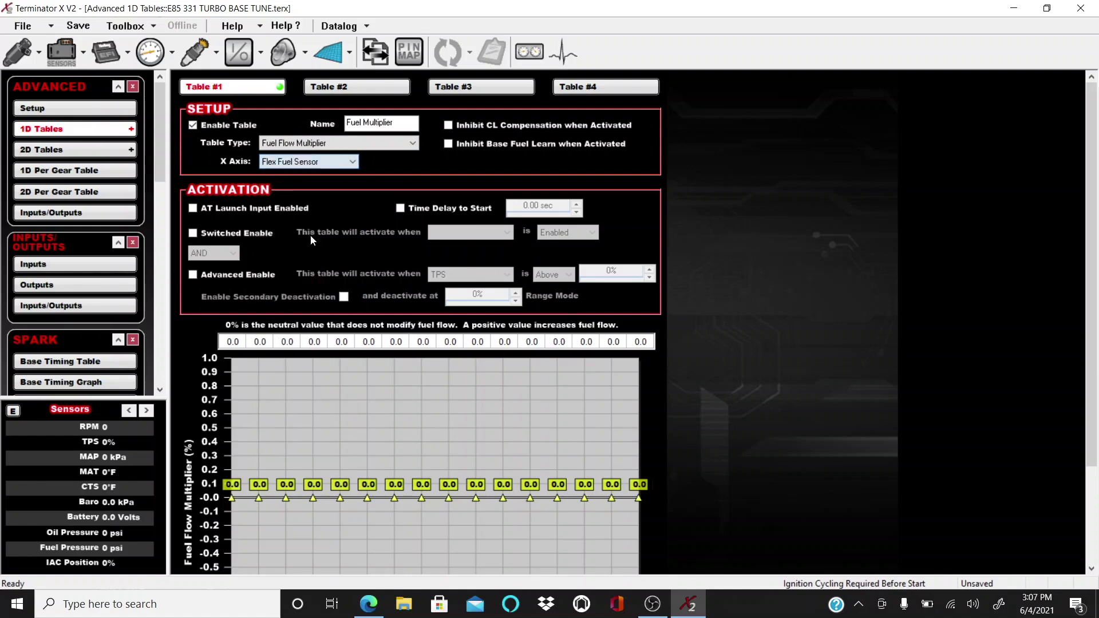
{"action": "scroll", "coordinate": [446, 186], "scroll_direction": "down", "scroll_amount": 1}
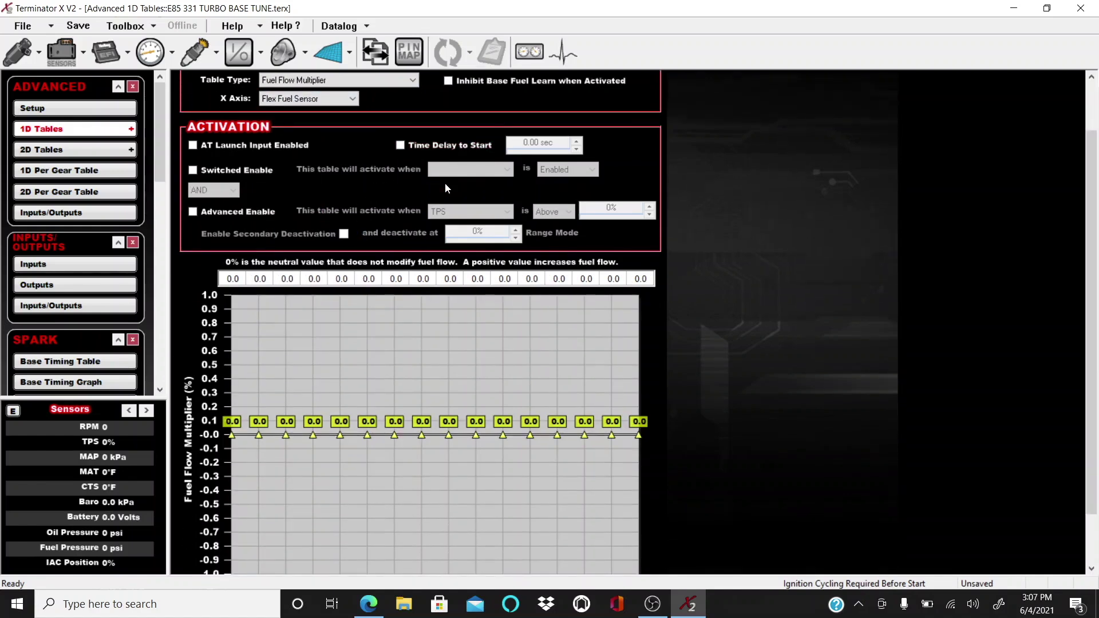
Step: Enter 37 as the fuel multiplier at 100% ethanol
{"action": "scroll", "coordinate": [446, 186], "scroll_direction": "down", "scroll_amount": 1}
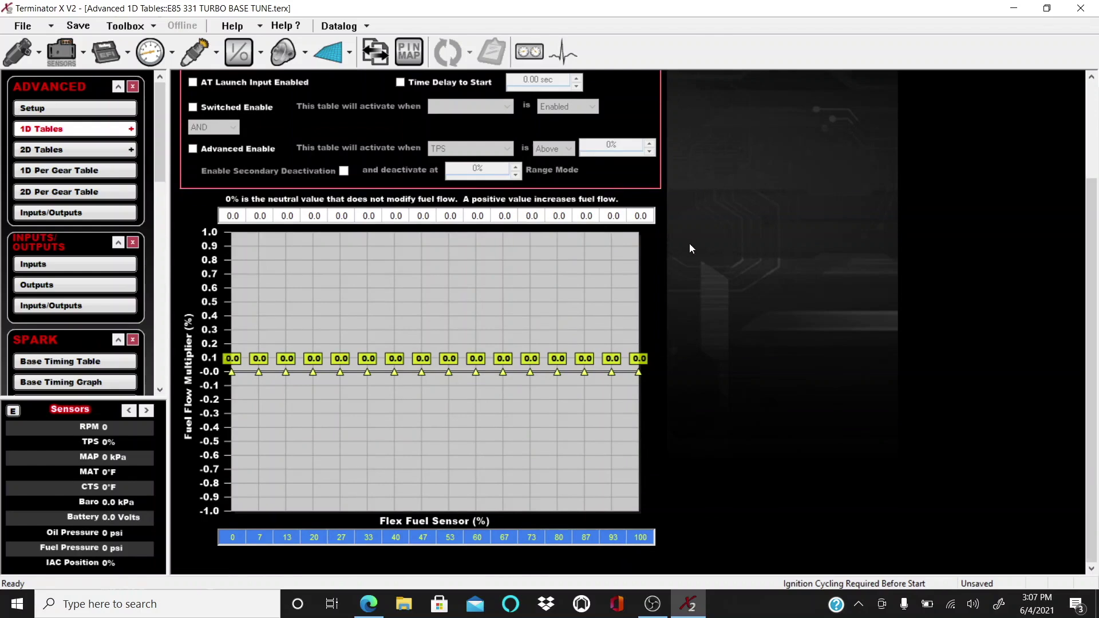
{"action": "left_click", "coordinate": [646, 220]}
{"action": "type", "text": "37"}
{"action": "key", "text": "Return"}
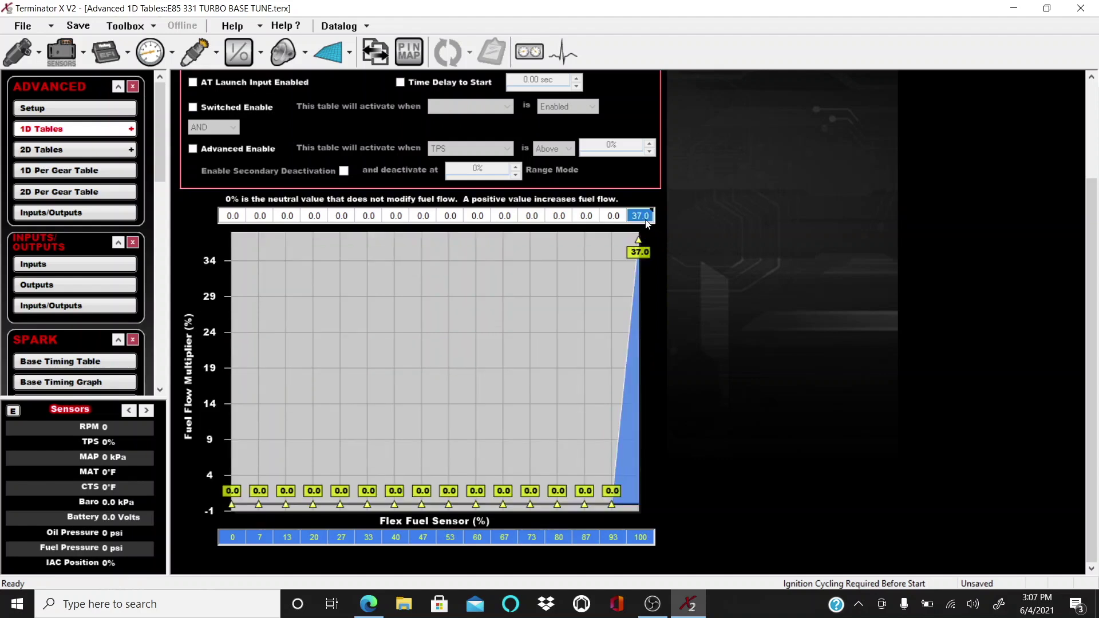
Step: Fill the multiplier row linearly from 0.0% at 0% to 37.0% at 100% ethanol
{"action": "left_click", "coordinate": [233, 218]}
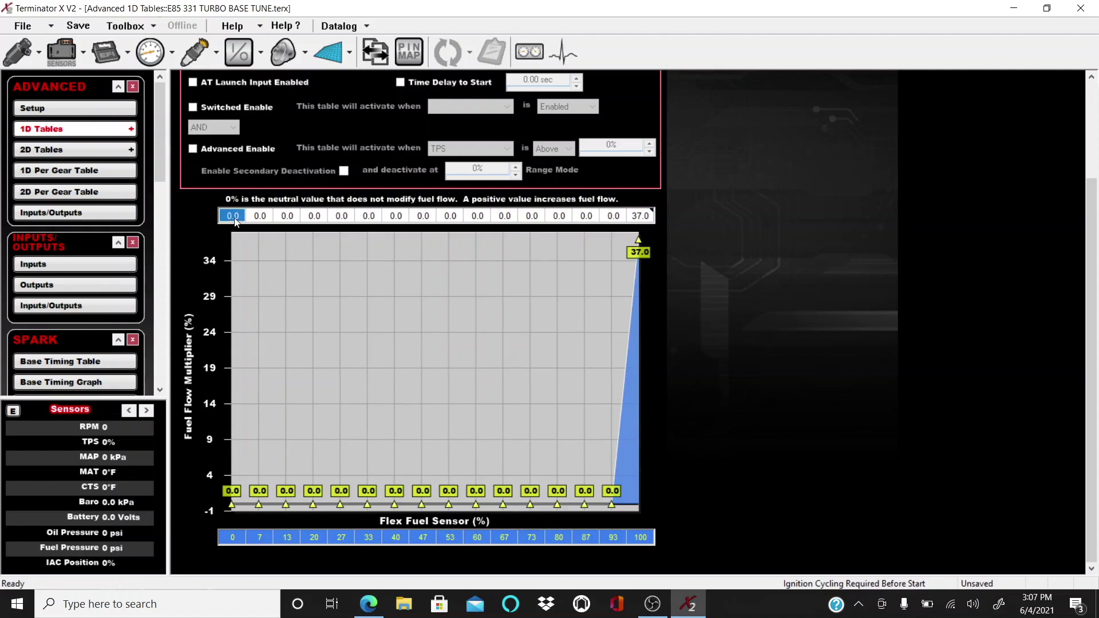
{"action": "left_click", "coordinate": [644, 218], "text": "shift"}
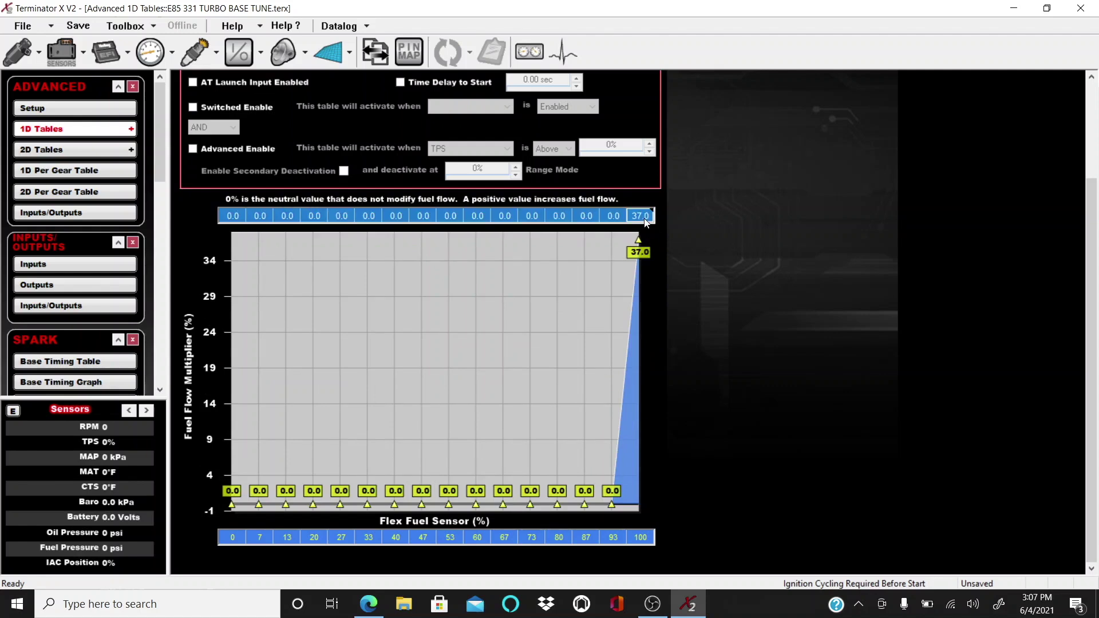
{"action": "right_click", "coordinate": [645, 221]}
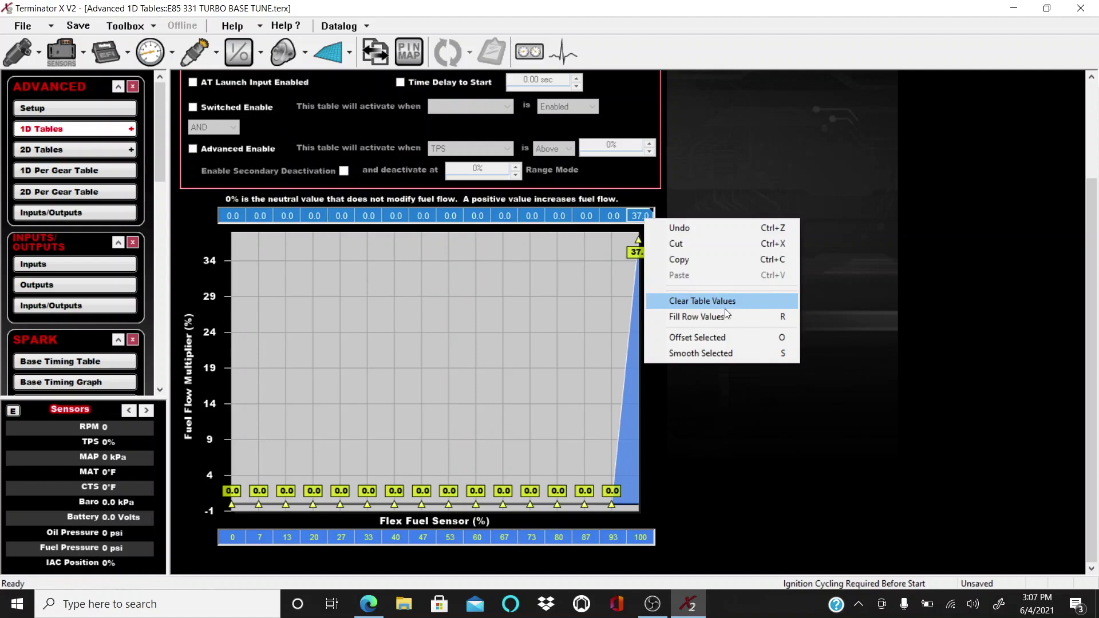
{"action": "left_click", "coordinate": [688, 318]}
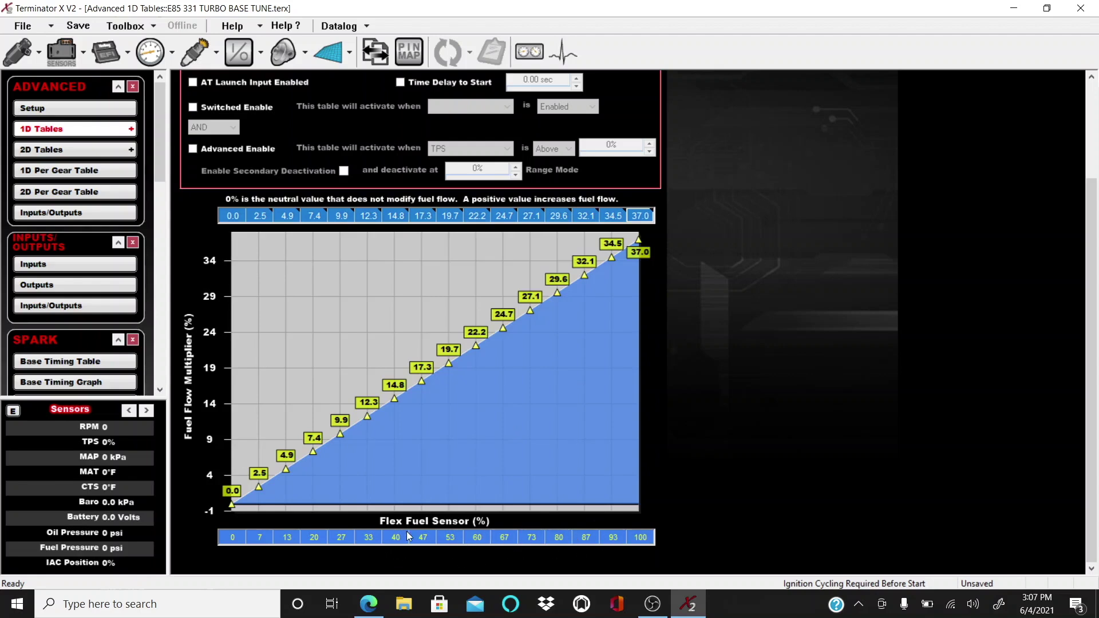
{"action": "mouse_move", "coordinate": [566, 289]}
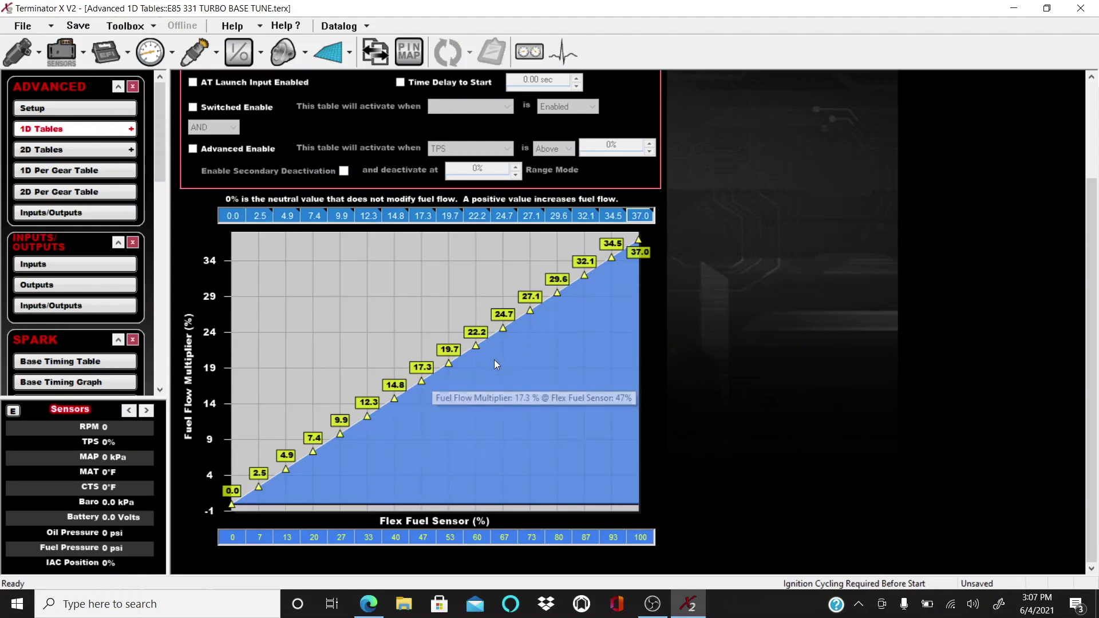
{"action": "scroll", "coordinate": [538, 370], "scroll_direction": "up", "scroll_amount": 1}
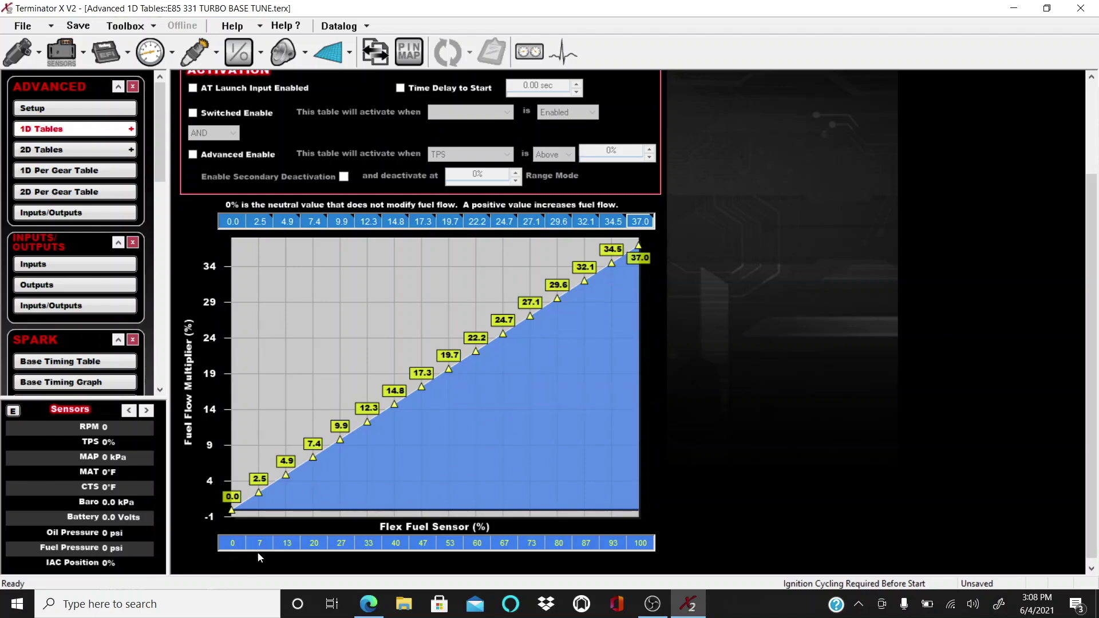
{"action": "mouse_move", "coordinate": [232, 510]}
{"action": "left_click_drag", "start_coordinate": [243, 215], "coordinate": [640, 221]}
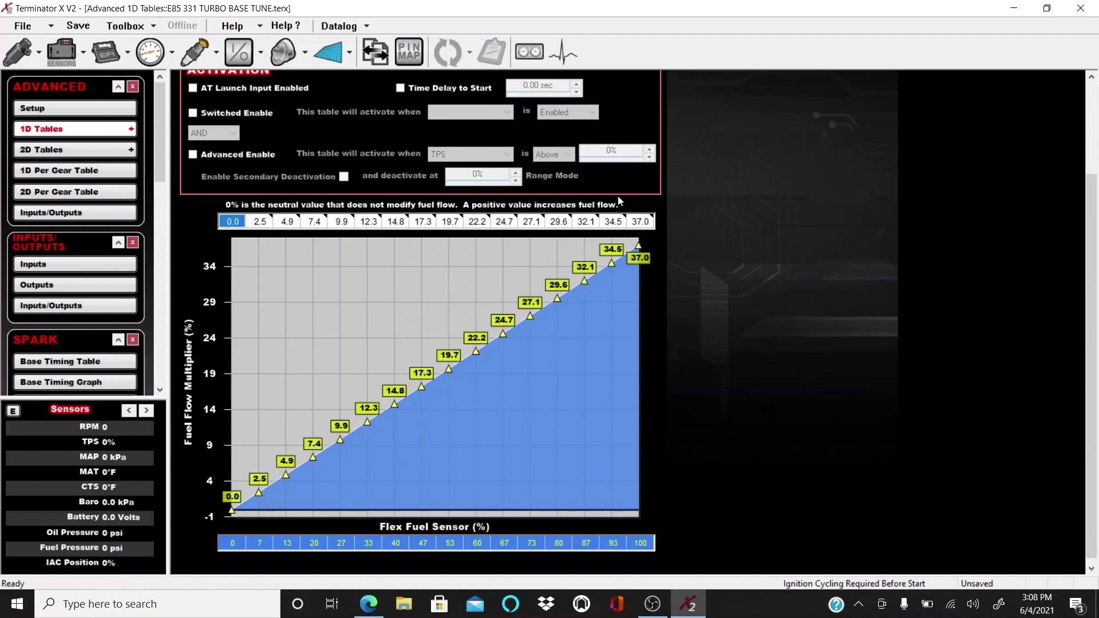
Step: Offset the whole fuel multiplier row by -2, giving -2.0% to 35.0%
{"action": "right_click", "coordinate": [639, 221]}
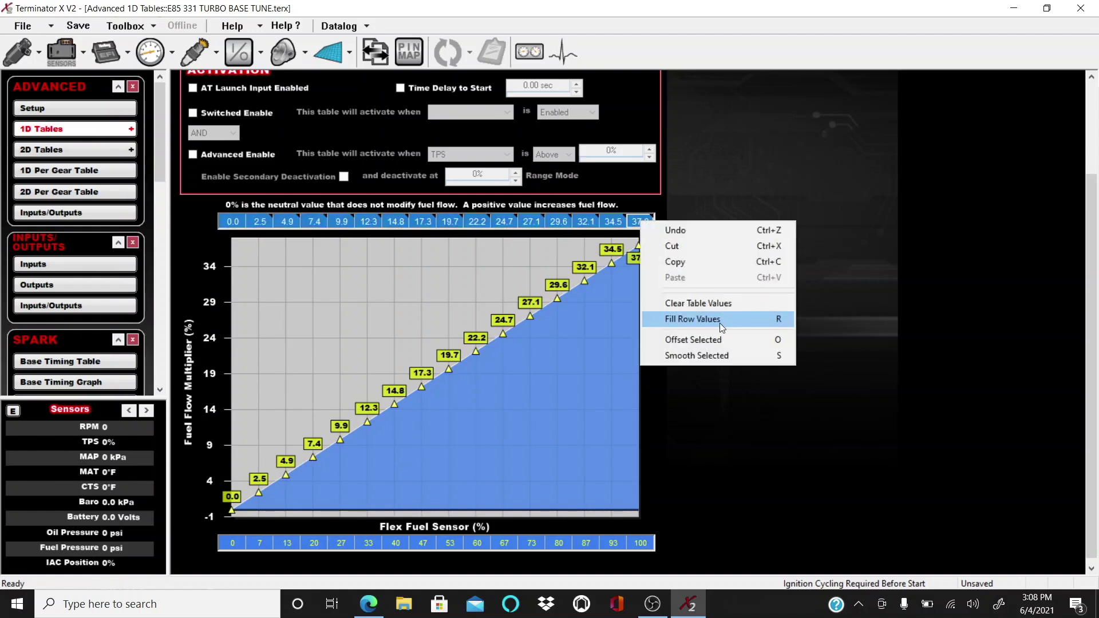
{"action": "left_click", "coordinate": [728, 338]}
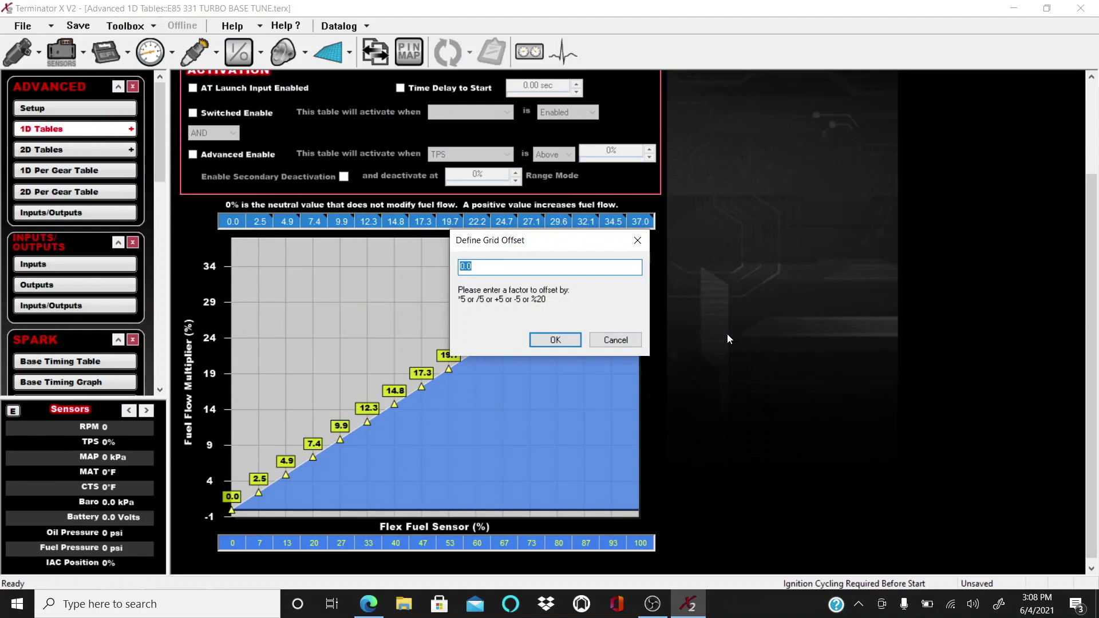
{"action": "type", "text": "-2"}
{"action": "key", "text": "Return"}
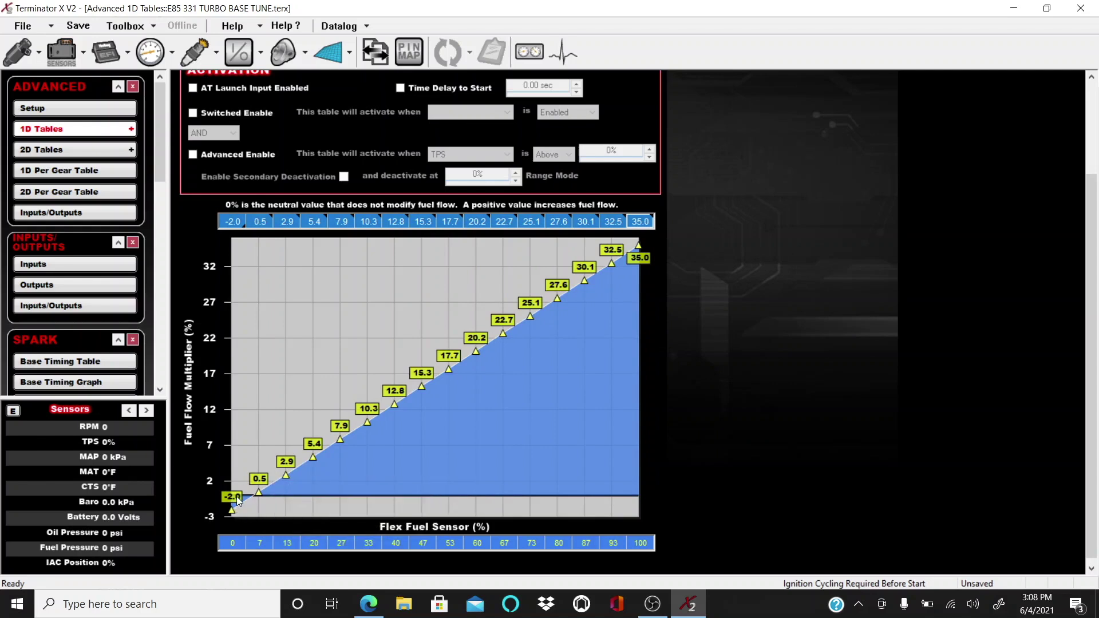
{"action": "mouse_move", "coordinate": [593, 279]}
{"action": "scroll", "coordinate": [793, 286], "scroll_direction": "up", "scroll_amount": 2}
{"action": "scroll", "coordinate": [793, 286], "scroll_direction": "up", "scroll_amount": 1}
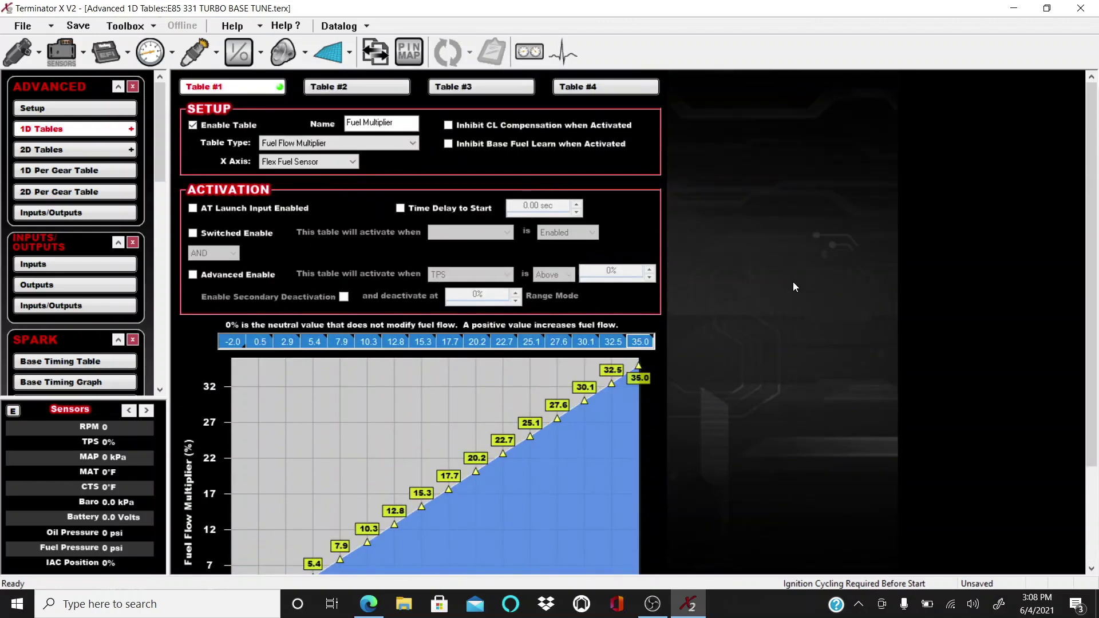
Step: Rename 1D Table #2 'Timing Offset', set its type to Timing Offset, and check base timing
{"action": "left_click", "coordinate": [373, 92]}
{"action": "left_click", "coordinate": [395, 127]}
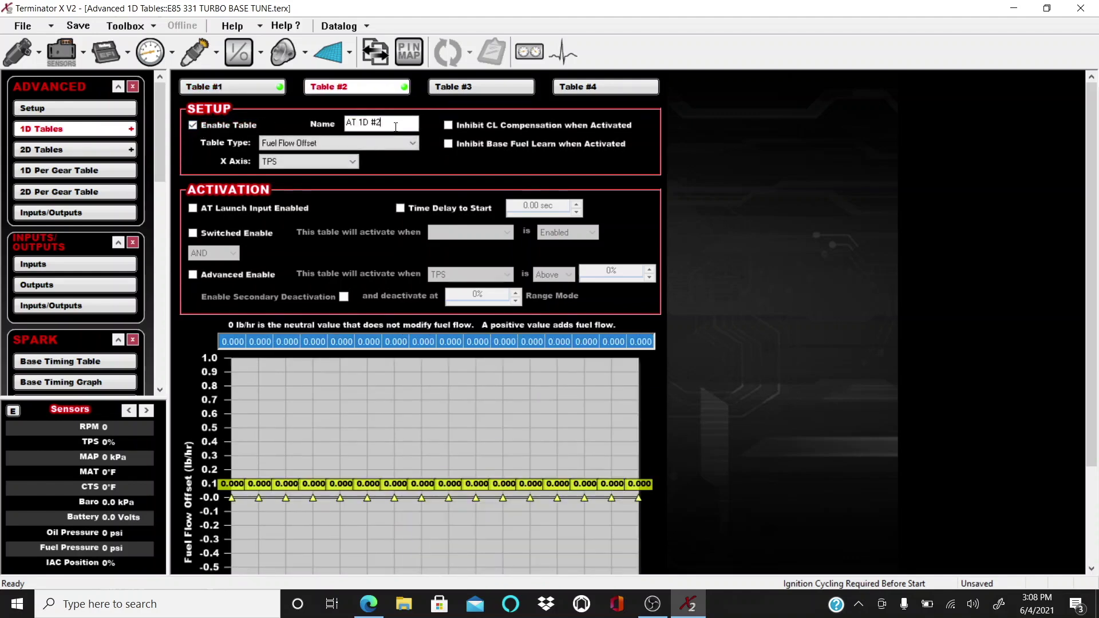
{"action": "left_click_drag", "start_coordinate": [395, 127], "coordinate": [318, 131]}
{"action": "type", "text": "Timing Offset"}
{"action": "left_click", "coordinate": [366, 144]}
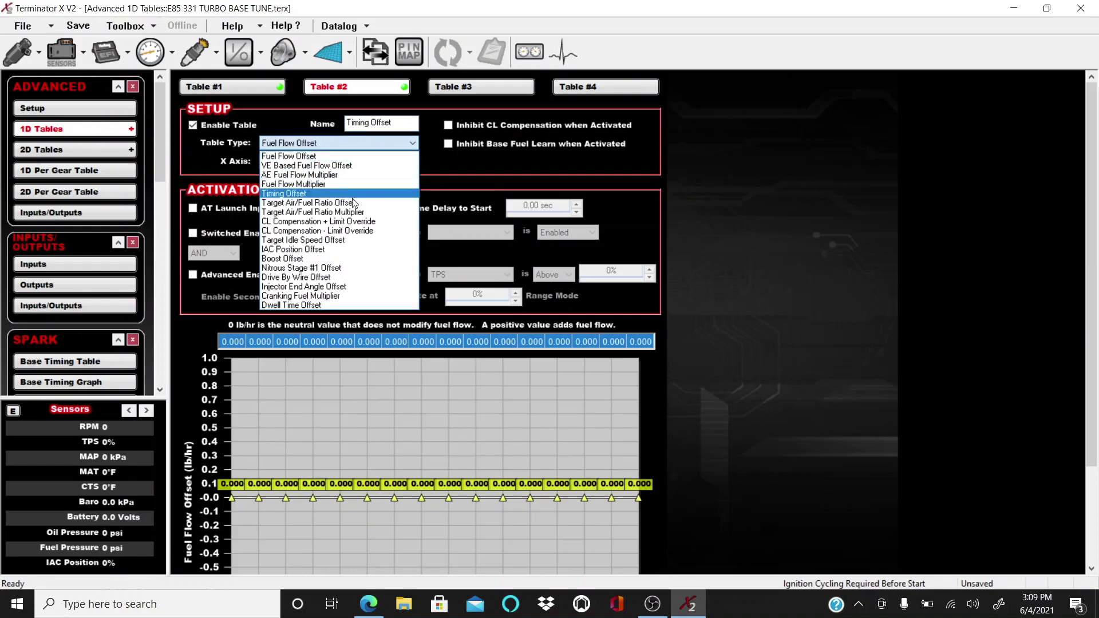
{"action": "left_click", "coordinate": [342, 195]}
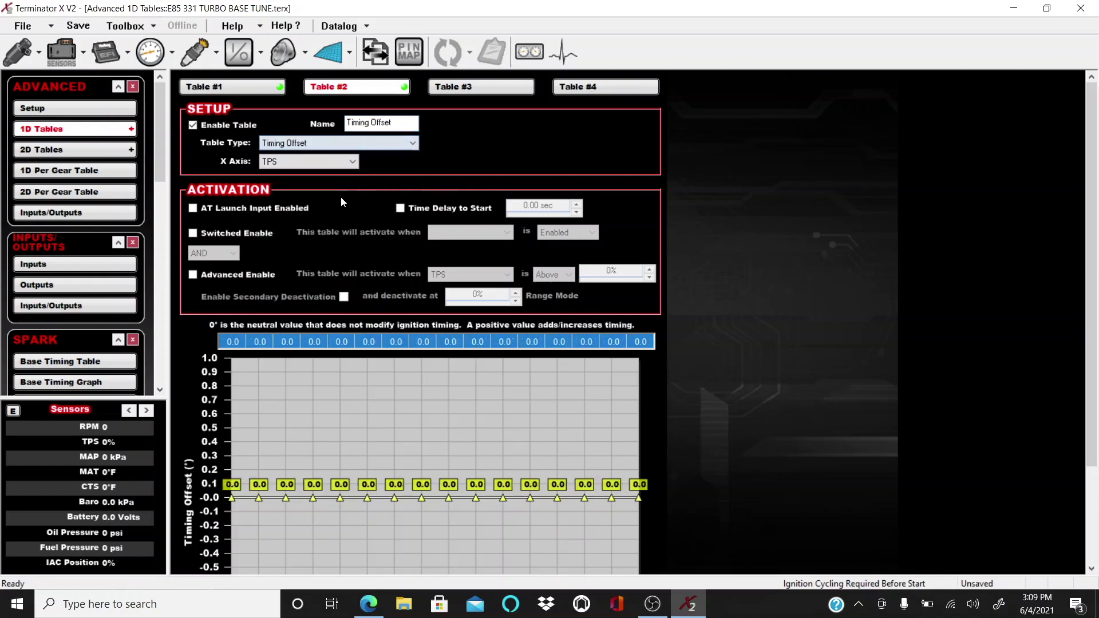
{"action": "left_click", "coordinate": [191, 60]}
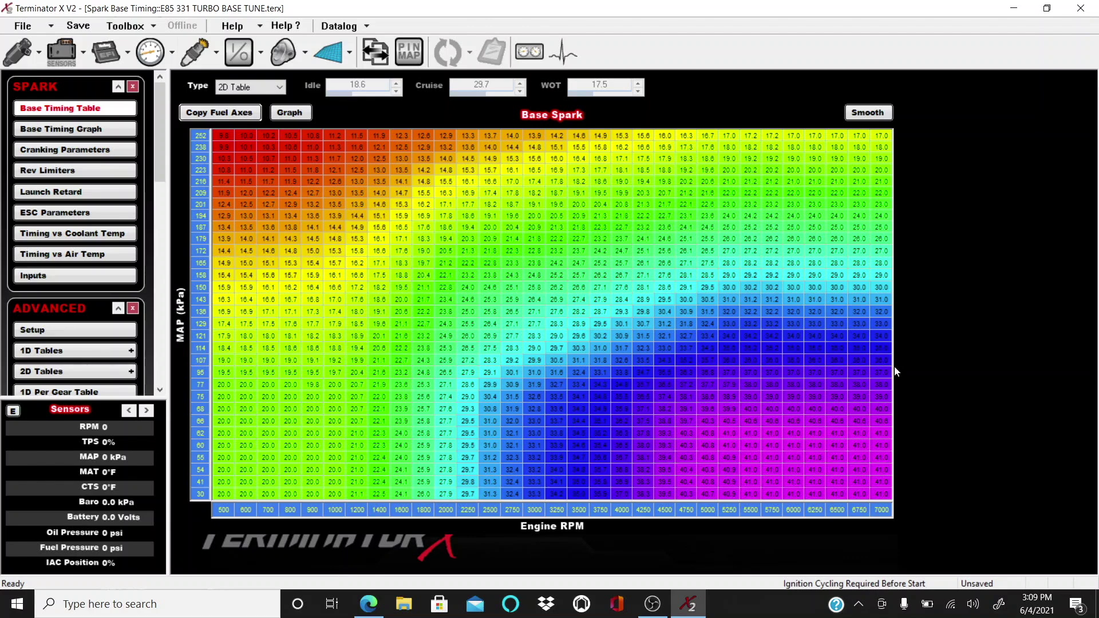
{"action": "left_click", "coordinate": [331, 54]}
Step: Set the Timing Offset table's X axis to Flex Fuel Sensor
{"action": "left_click", "coordinate": [122, 128]}
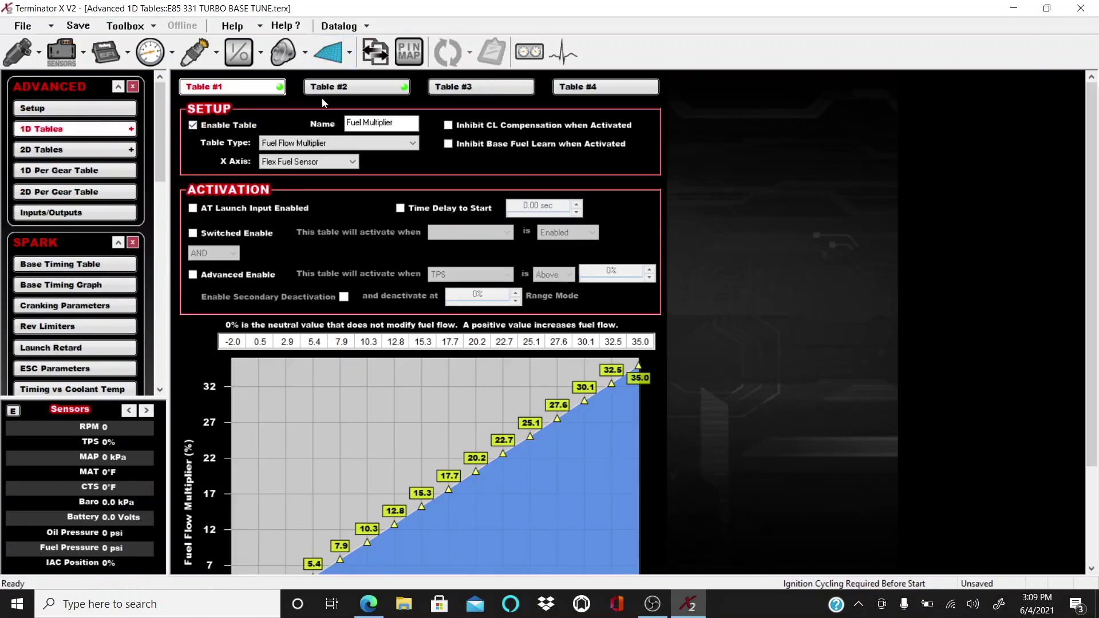
{"action": "left_click", "coordinate": [355, 86]}
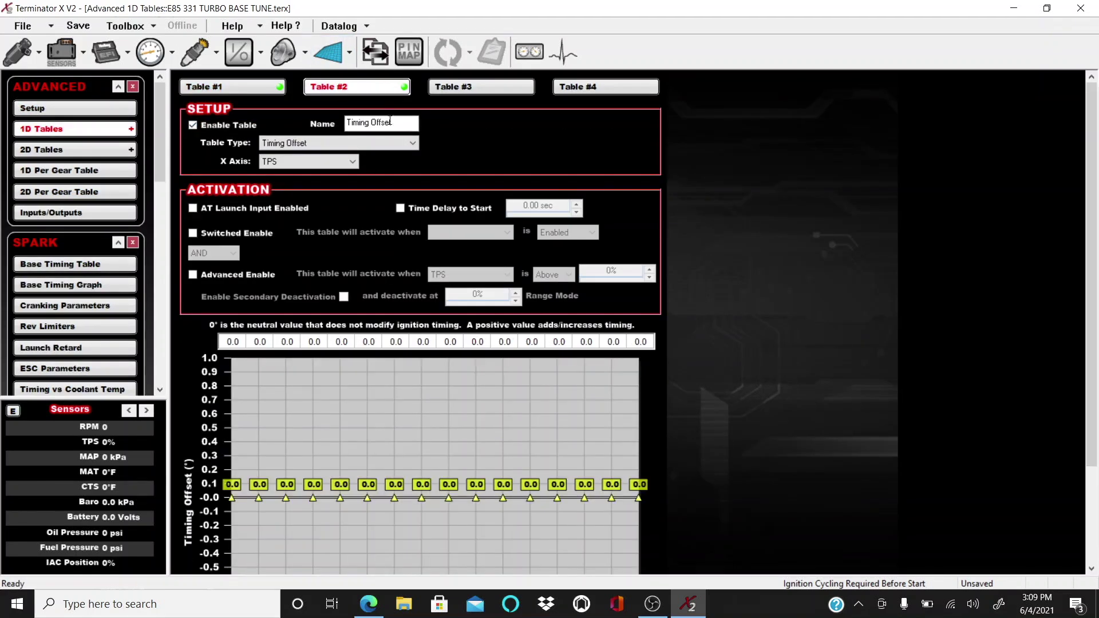
{"action": "left_click", "coordinate": [300, 160]}
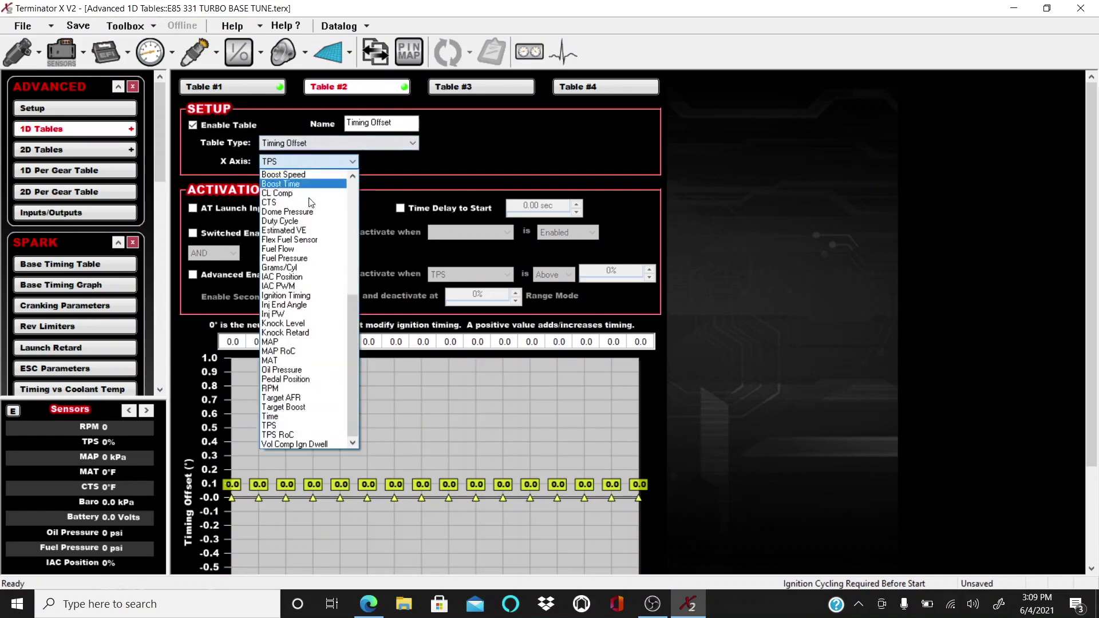
{"action": "left_click", "coordinate": [308, 235]}
{"action": "scroll", "coordinate": [308, 236], "scroll_direction": "down", "scroll_amount": 4}
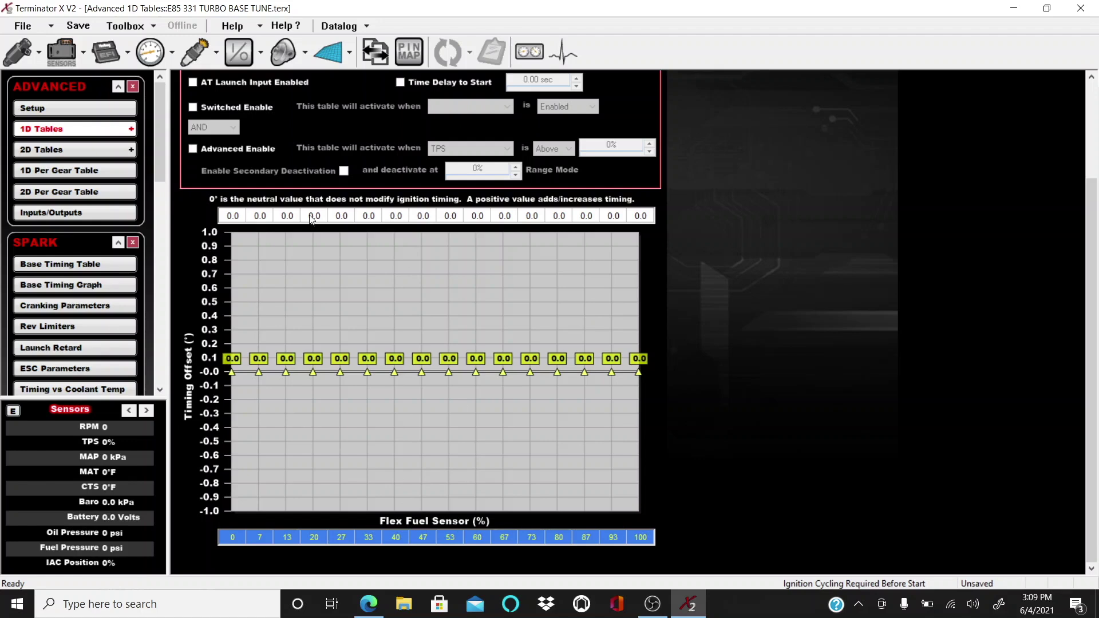
Step: Enter -8 at 0% and fill the first eight cells from -8.0° to 0.0°
{"action": "left_click", "coordinate": [245, 218]}
{"action": "type", "text": "-8"}
{"action": "key", "text": "Return"}
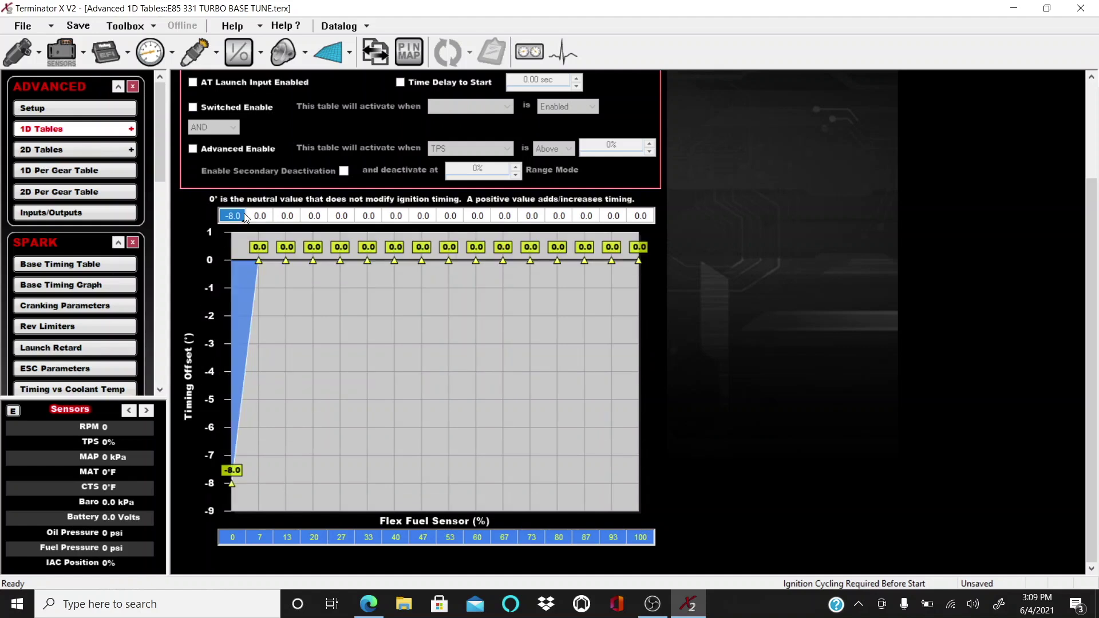
{"action": "left_click", "coordinate": [425, 222], "text": "shift"}
{"action": "right_click", "coordinate": [425, 221]}
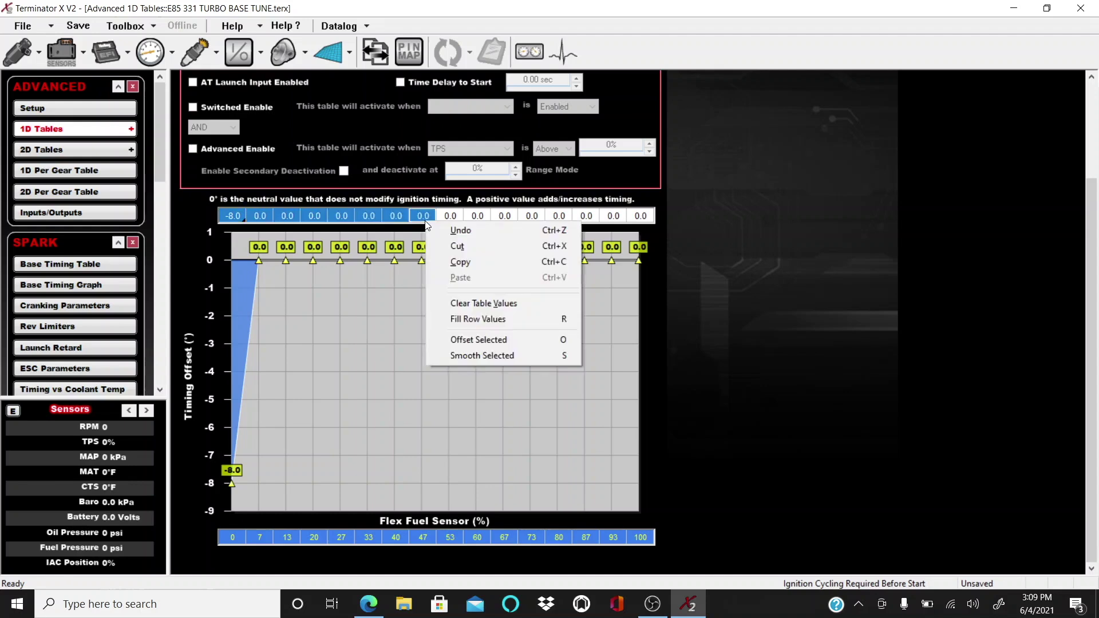
{"action": "left_click", "coordinate": [486, 320]}
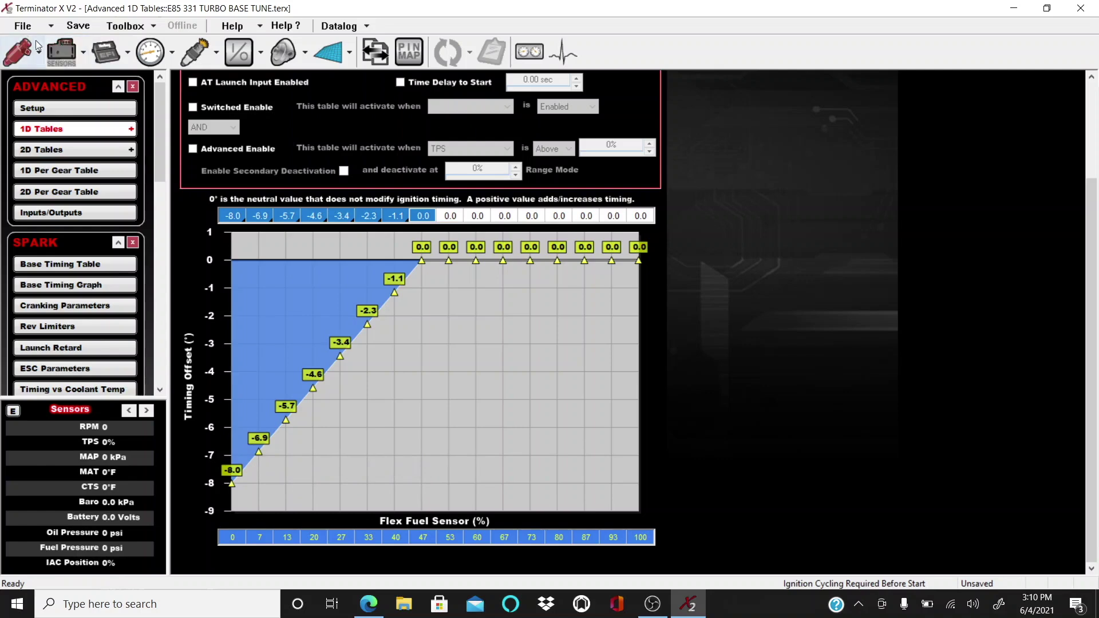
{"action": "left_click", "coordinate": [192, 53]}
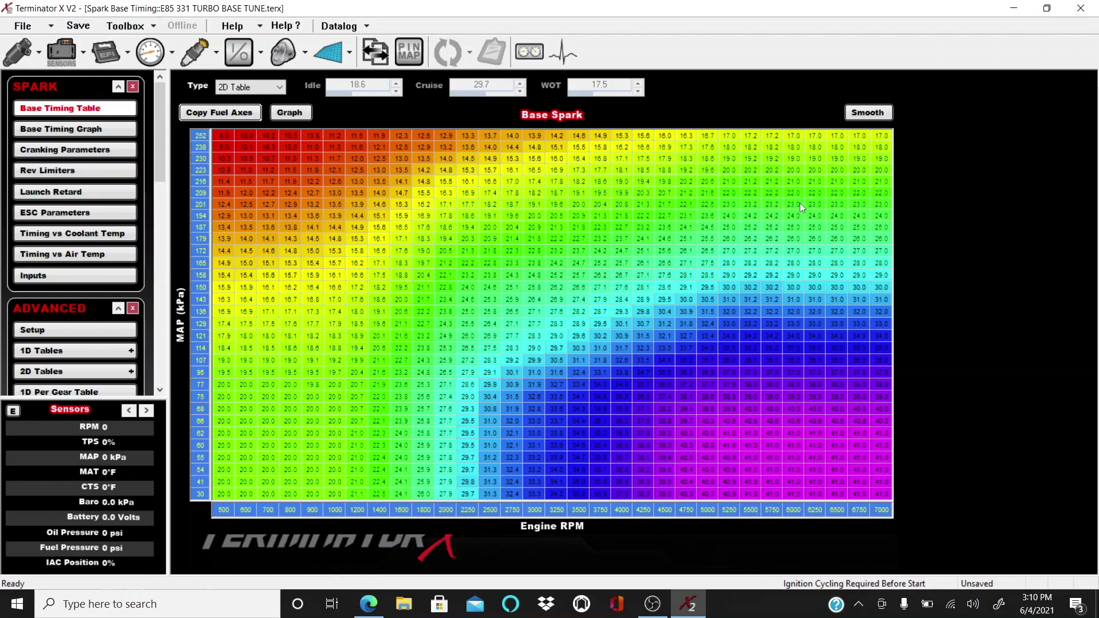
{"action": "left_click", "coordinate": [328, 53]}
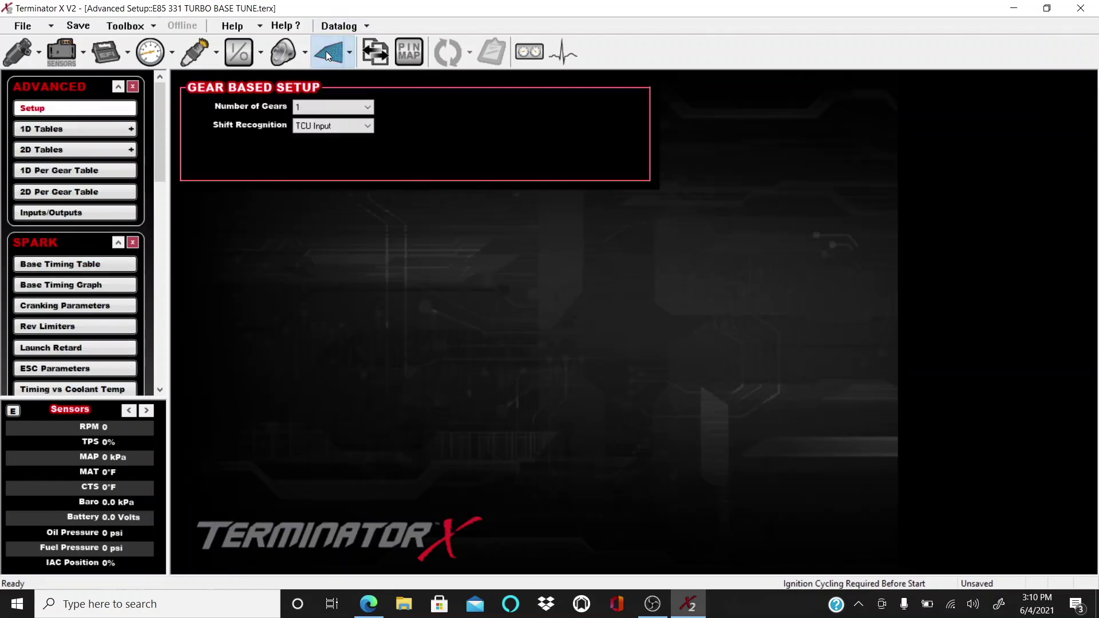
{"action": "left_click", "coordinate": [113, 129]}
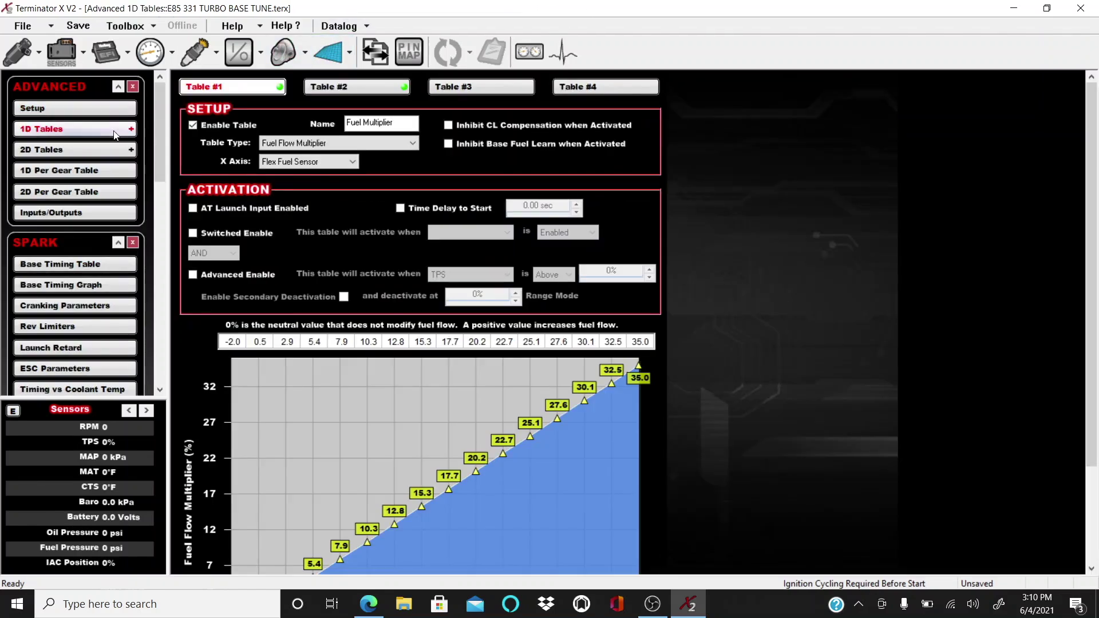
{"action": "left_click", "coordinate": [375, 90]}
{"action": "scroll", "coordinate": [505, 388], "scroll_direction": "down", "scroll_amount": 3}
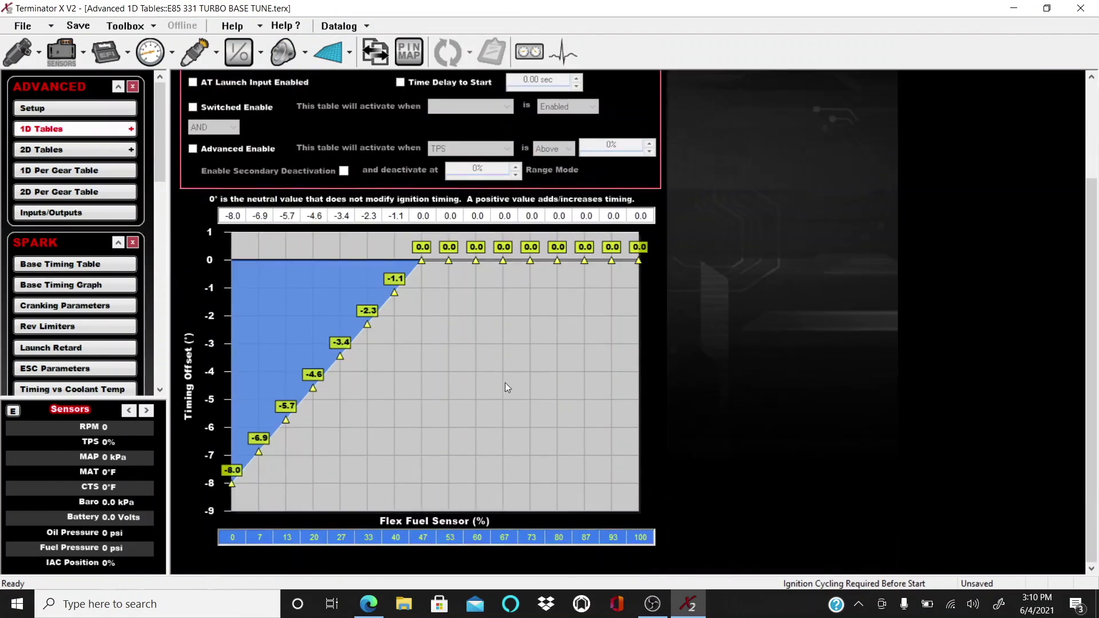
{"action": "scroll", "coordinate": [505, 384], "scroll_direction": "up", "scroll_amount": 3}
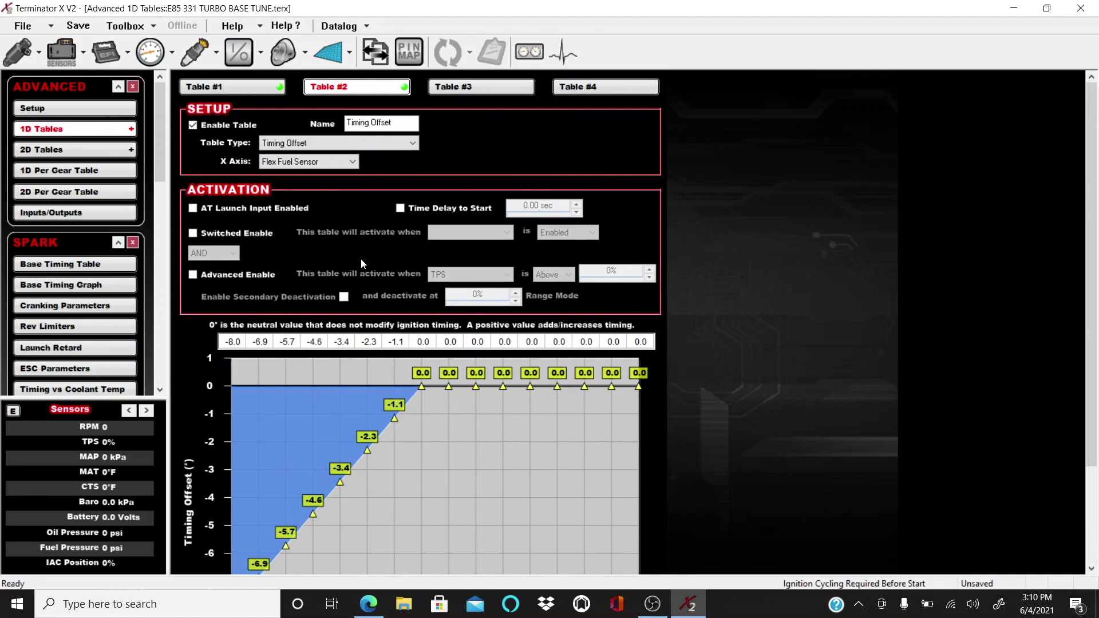
Step: Turn on Advanced Enable and choose Boost PSIG as the timing offset's activation source
{"action": "left_click", "coordinate": [205, 280]}
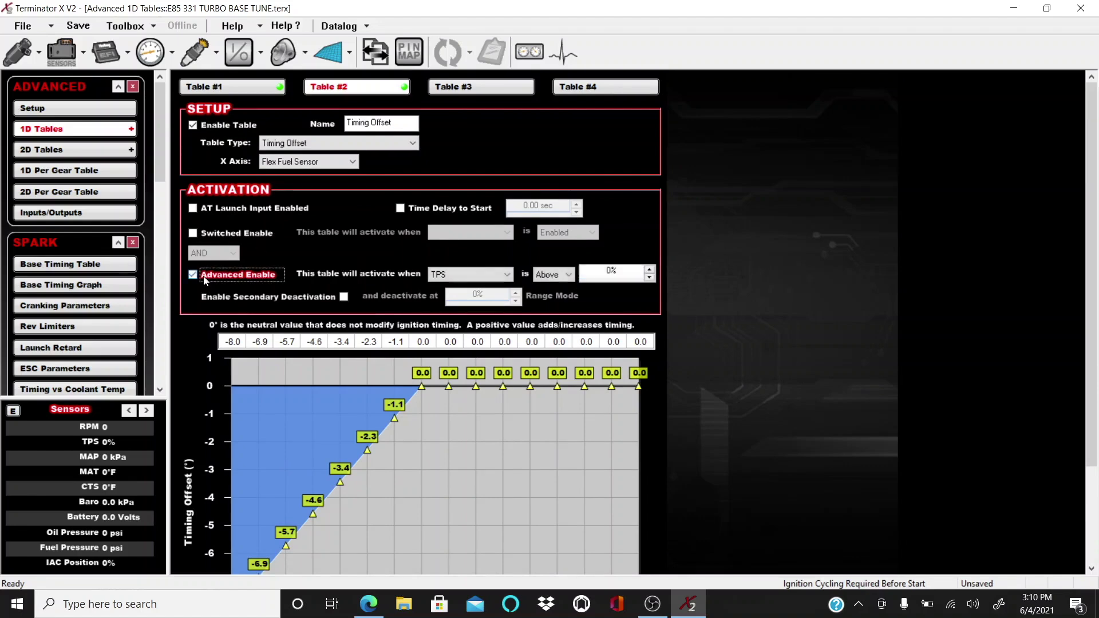
{"action": "left_click", "coordinate": [495, 276]}
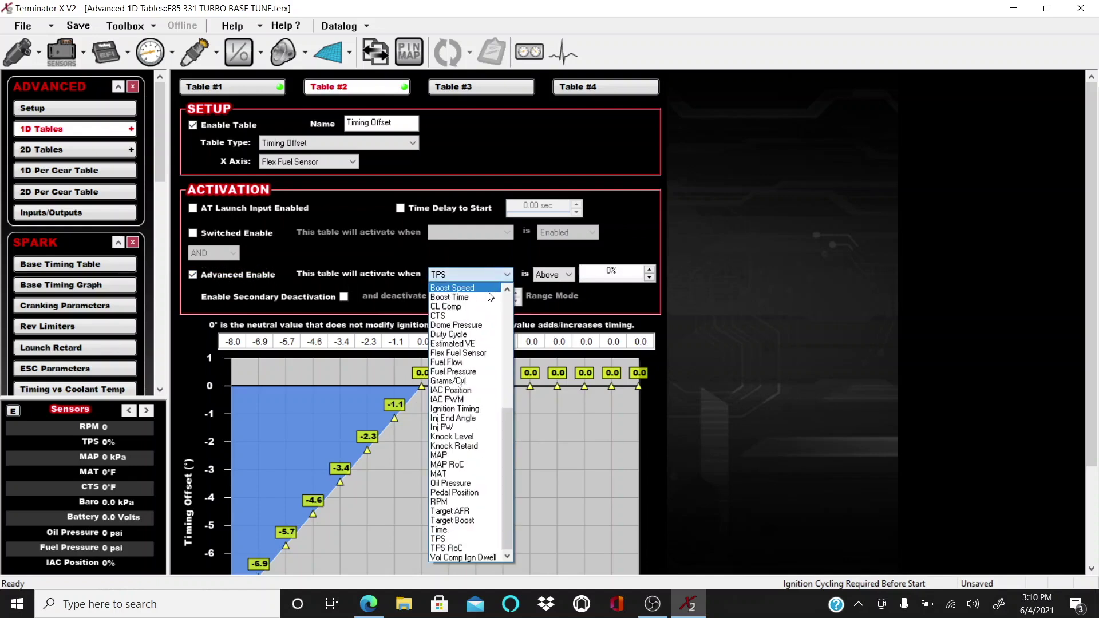
{"action": "left_click", "coordinate": [510, 290]}
{"action": "scroll", "coordinate": [510, 290], "scroll_direction": "up", "scroll_amount": 3}
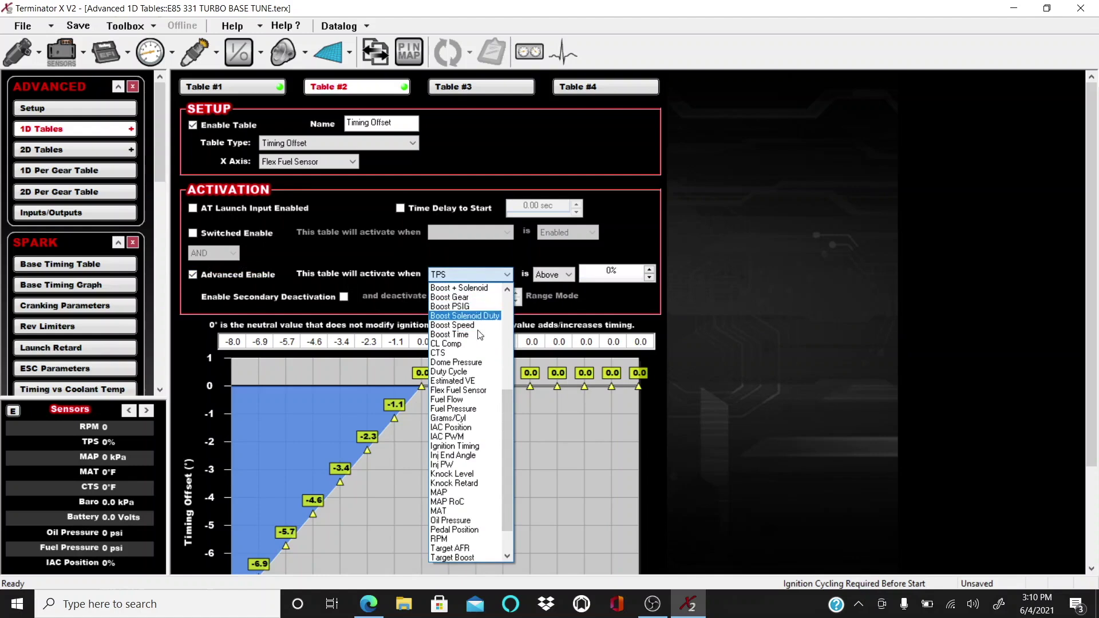
{"action": "left_click_drag", "start_coordinate": [507, 424], "coordinate": [511, 367]}
{"action": "left_click", "coordinate": [452, 399]}
Step: Set the activation threshold to 1.0 psig, then switch Advanced Enable back off
{"action": "double_click", "coordinate": [616, 277]}
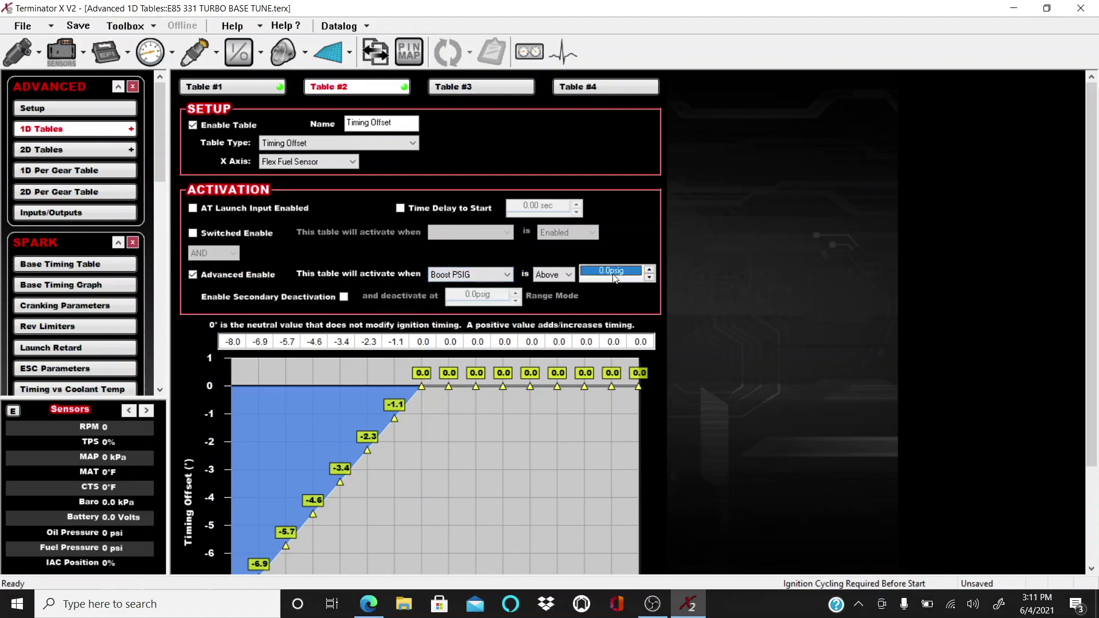
{"action": "type", "text": "1"}
{"action": "key", "text": "Return"}
{"action": "left_click", "coordinate": [193, 275]}
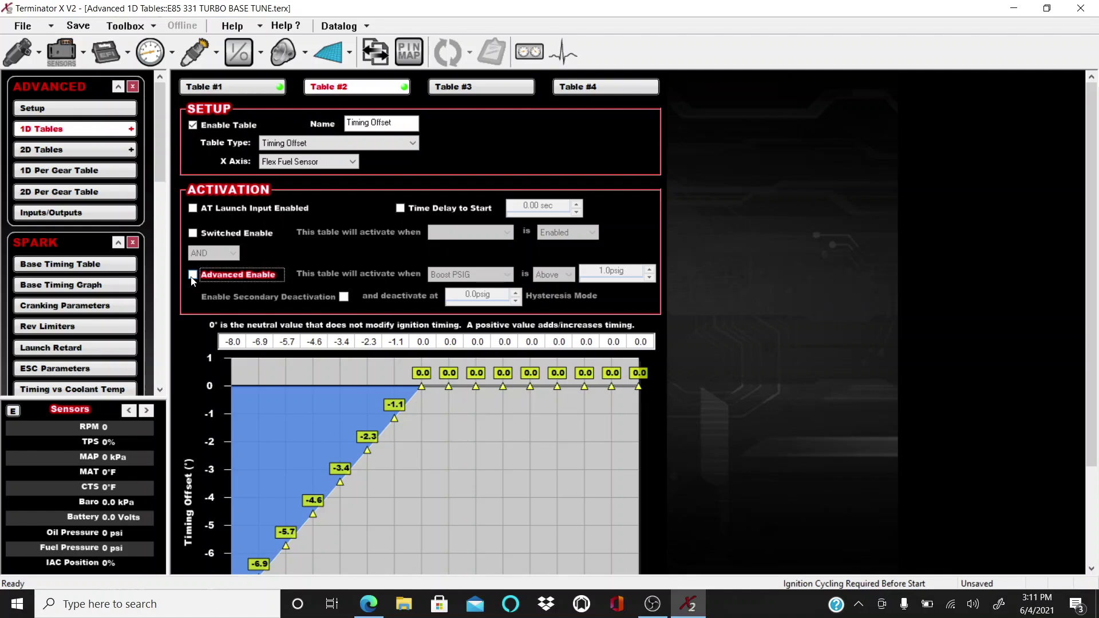
{"action": "scroll", "coordinate": [191, 276], "scroll_direction": "down", "scroll_amount": 3}
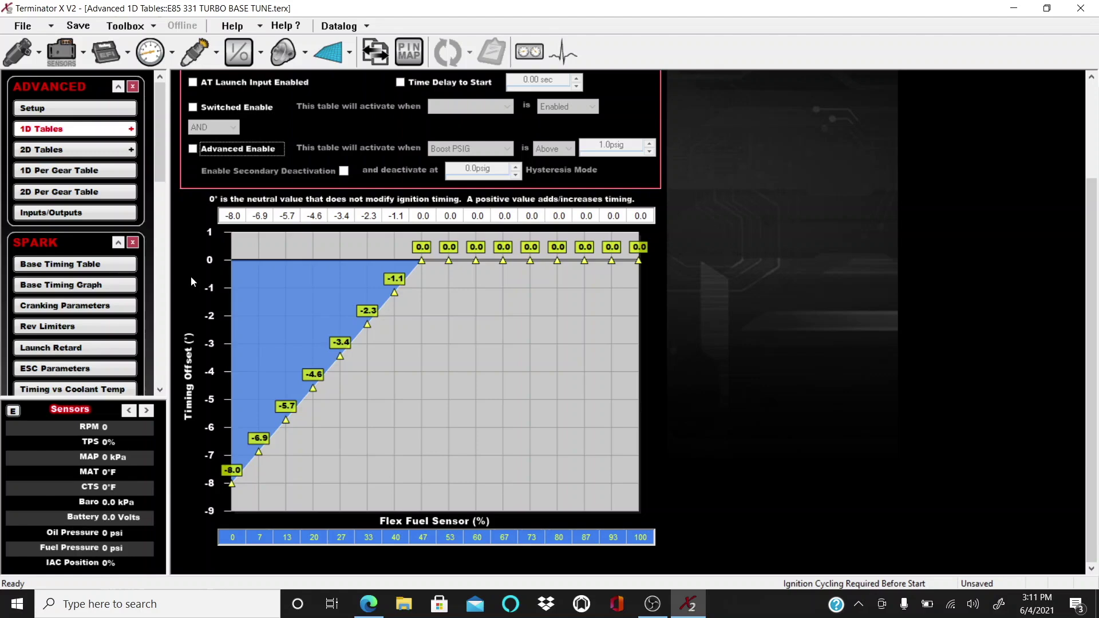
{"action": "scroll", "coordinate": [548, 324], "scroll_direction": "up", "scroll_amount": 3}
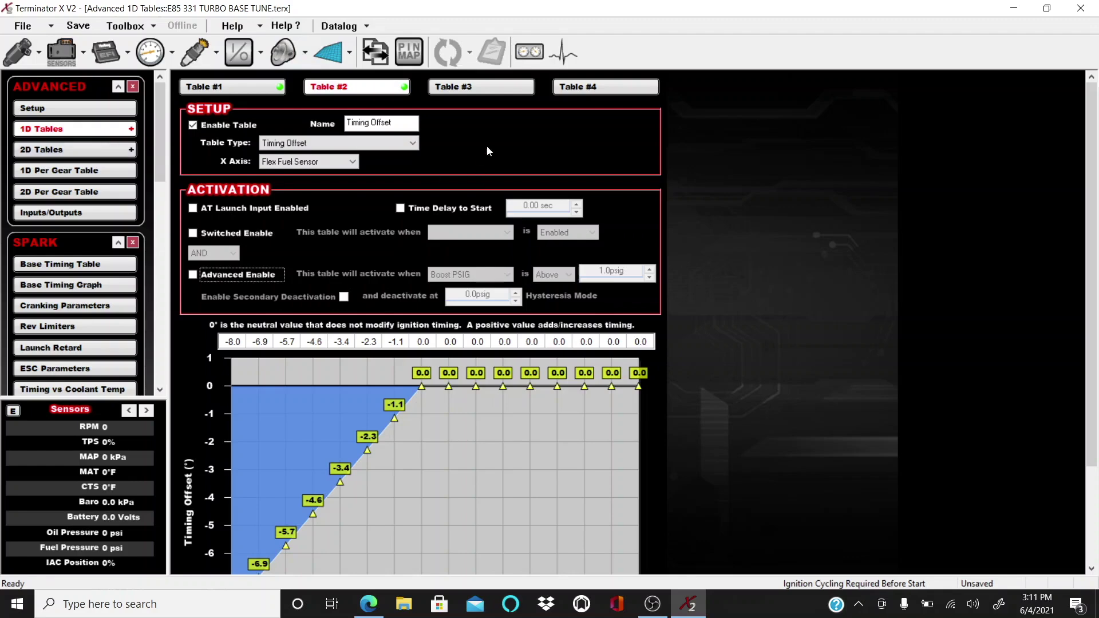
Step: Enable 2D Table #1 as 'AFR Offset', type Target Air/Fuel Ratio Offset, X axis Flex Fuel Sensor
{"action": "left_click", "coordinate": [90, 153]}
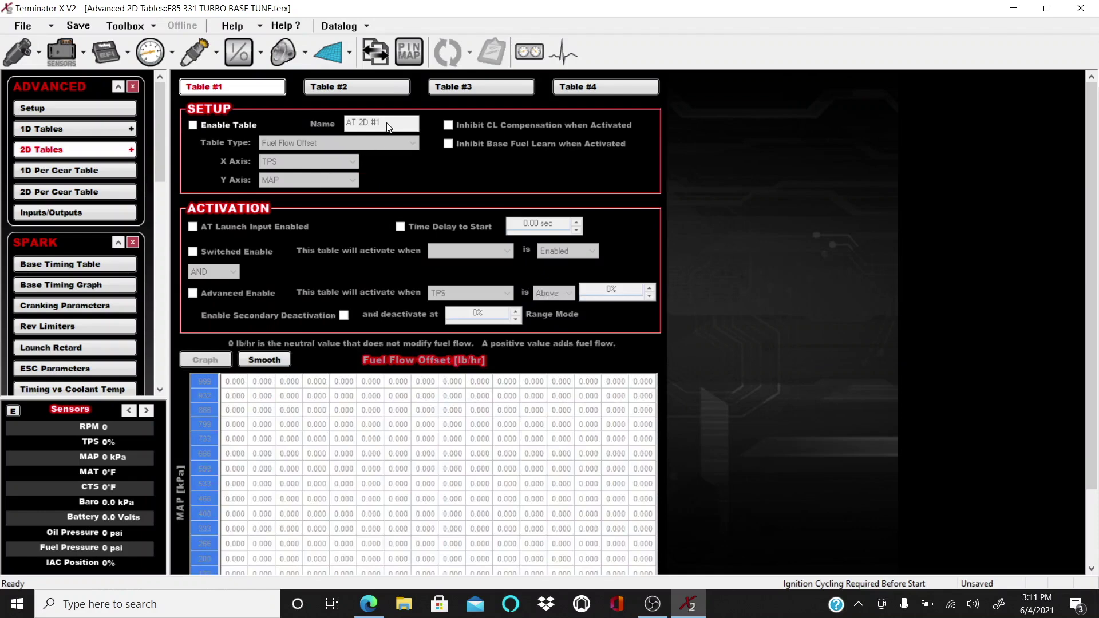
{"action": "left_click", "coordinate": [193, 125]}
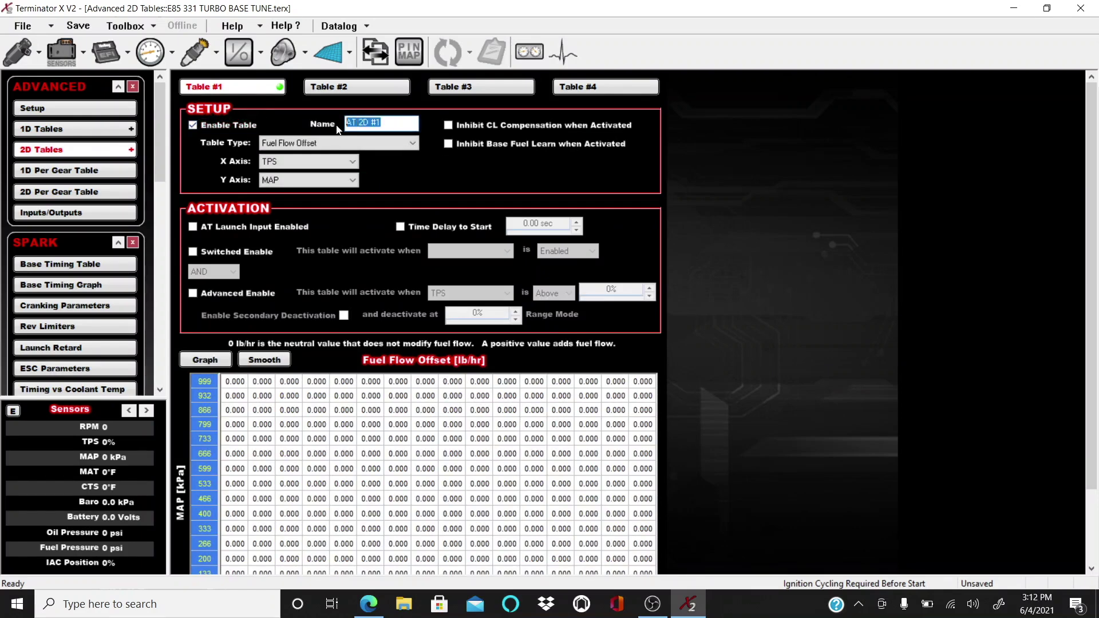
{"action": "type", "text": "AFR Offset"}
{"action": "left_click", "coordinate": [308, 143]}
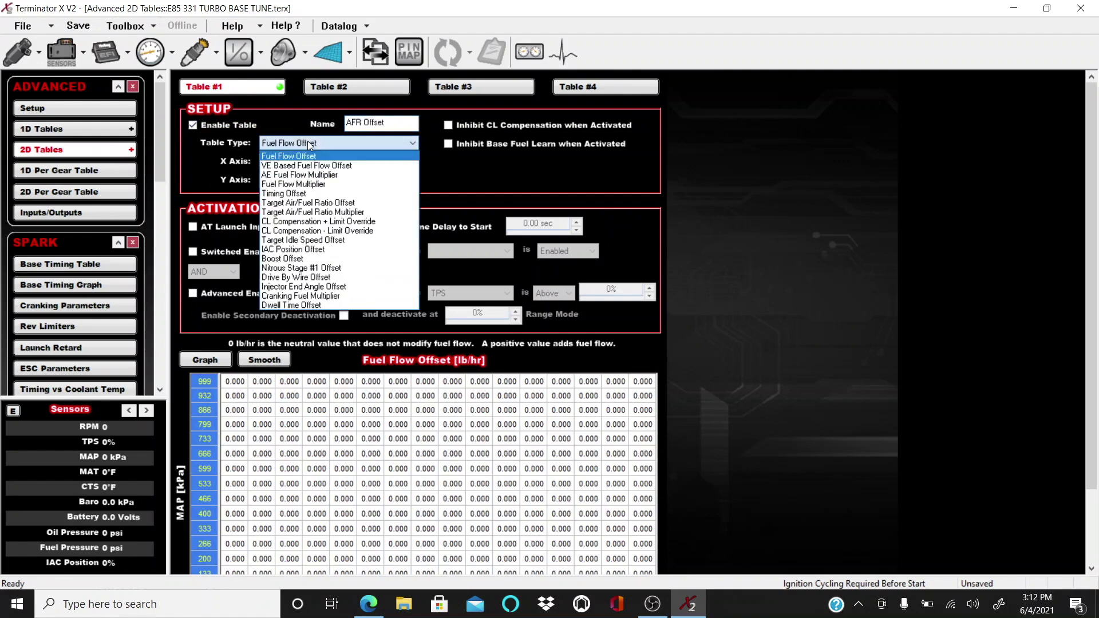
{"action": "left_click", "coordinate": [331, 204]}
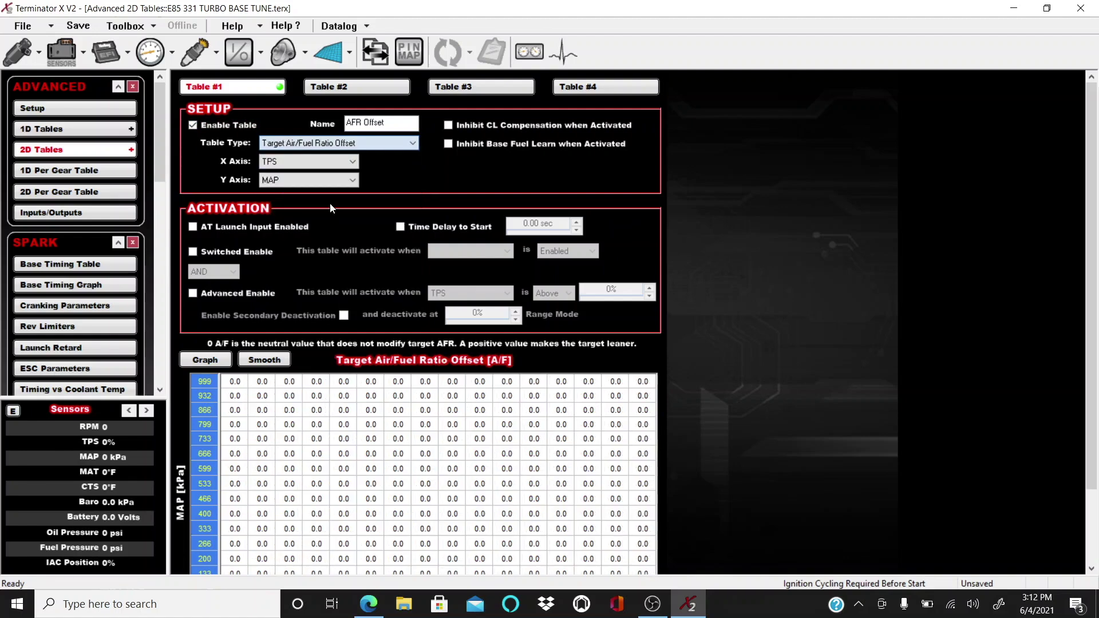
{"action": "left_click", "coordinate": [330, 164]}
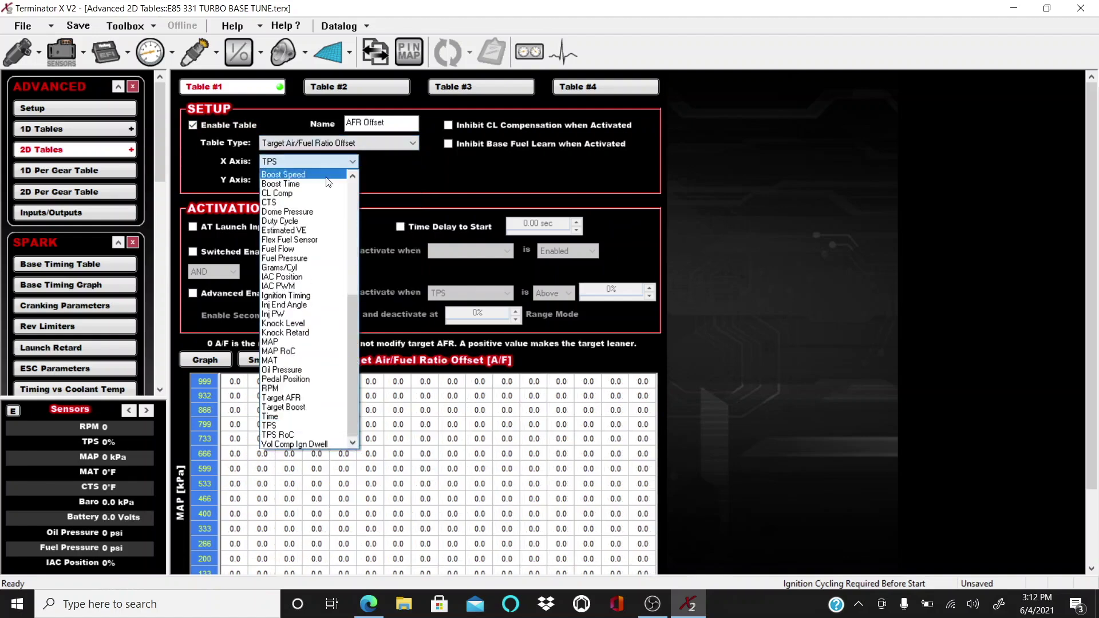
{"action": "left_click", "coordinate": [335, 240]}
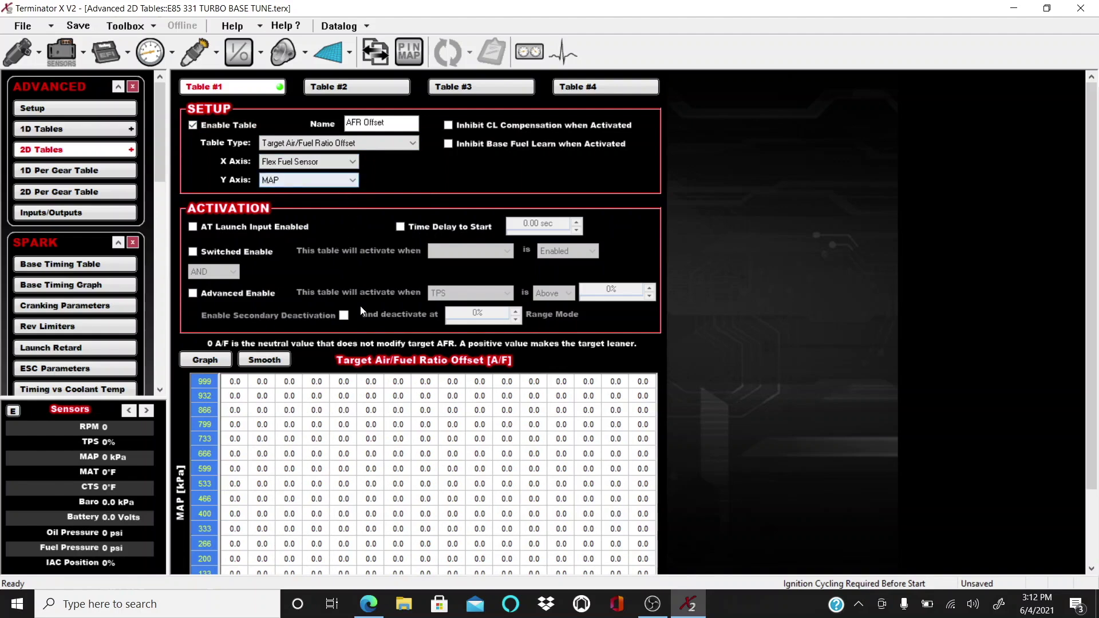
Step: Set the top MAP value to 245 kPa and fill the MAP axis evenly down to 0
{"action": "scroll", "coordinate": [362, 311], "scroll_direction": "down", "scroll_amount": 2}
{"action": "scroll", "coordinate": [362, 311], "scroll_direction": "up", "scroll_amount": 2}
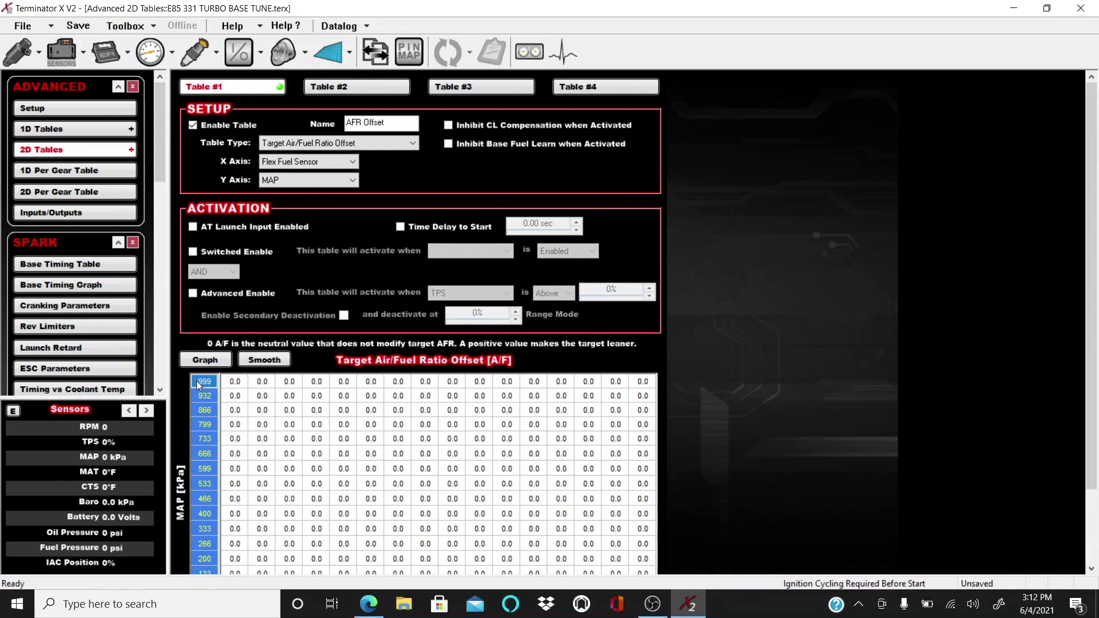
{"action": "type", "text": "245"}
{"action": "key", "text": "Return"}
{"action": "scroll", "coordinate": [199, 385], "scroll_direction": "down", "scroll_amount": 2}
{"action": "left_click", "coordinate": [211, 506]}
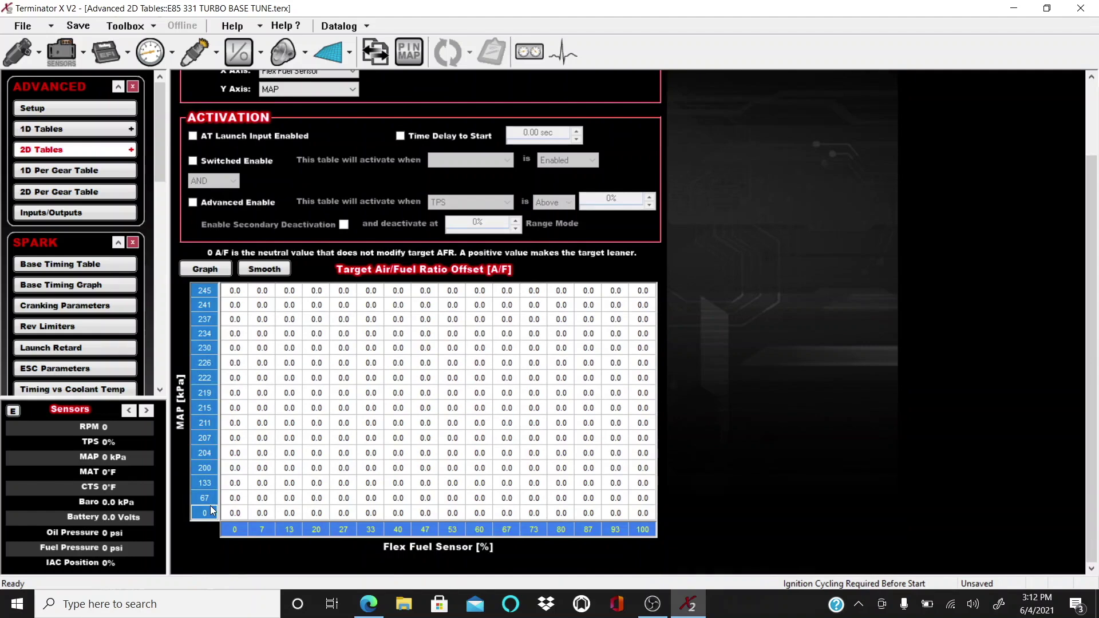
{"action": "right_click", "coordinate": [211, 506]}
{"action": "left_click", "coordinate": [276, 458]}
{"action": "scroll", "coordinate": [378, 342], "scroll_direction": "up", "scroll_amount": 2}
{"action": "left_click", "coordinate": [328, 53]}
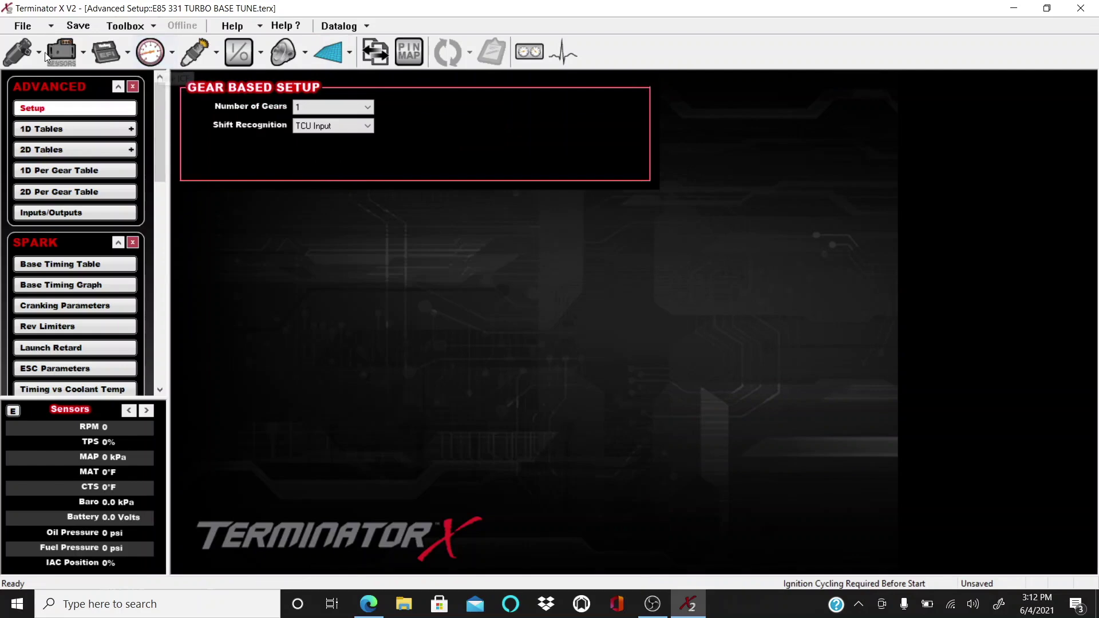
Step: Check the Target Air/Fuel Ratio table's 187 kPa, 7000 RPM cell, then return to Advanced 2D Tables
{"action": "left_click", "coordinate": [26, 43]}
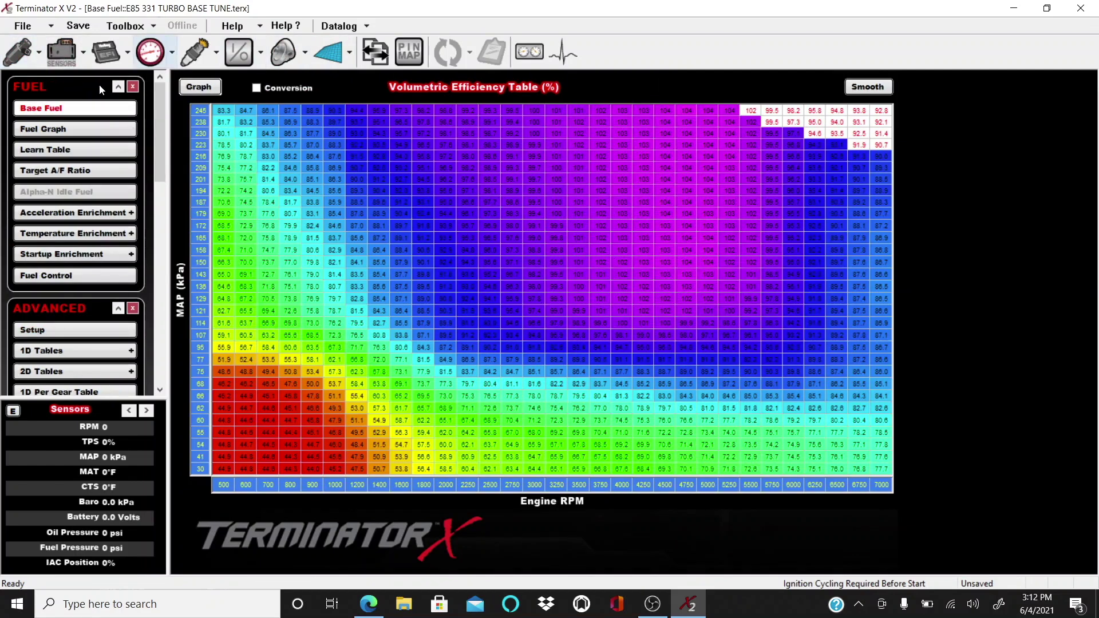
{"action": "left_click", "coordinate": [78, 170]}
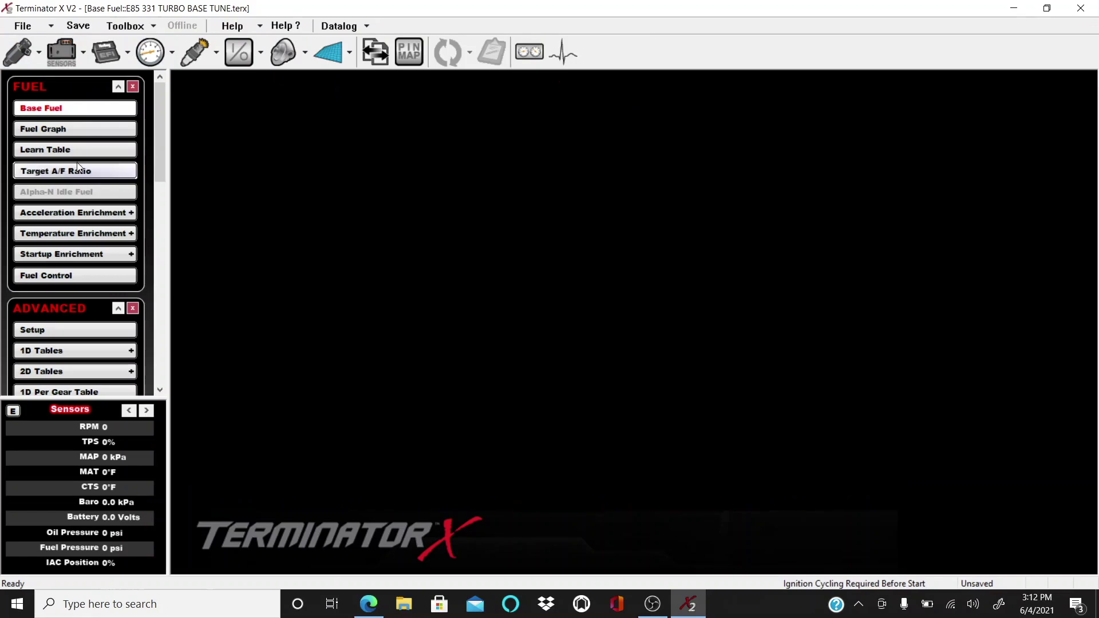
{"action": "left_click", "coordinate": [633, 195]}
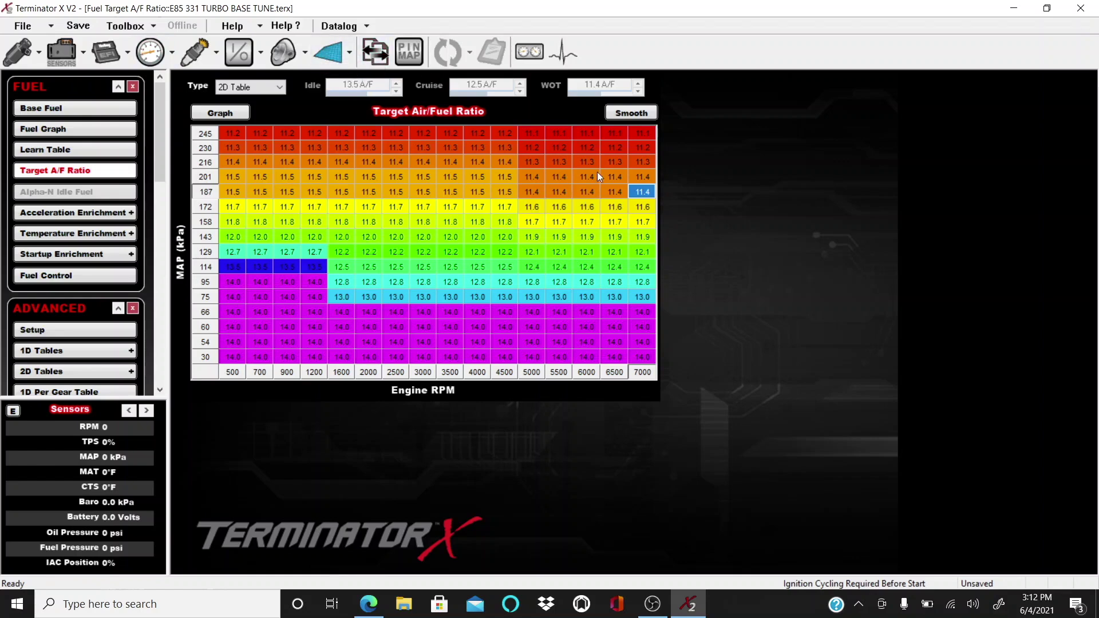
{"action": "left_click", "coordinate": [321, 51]}
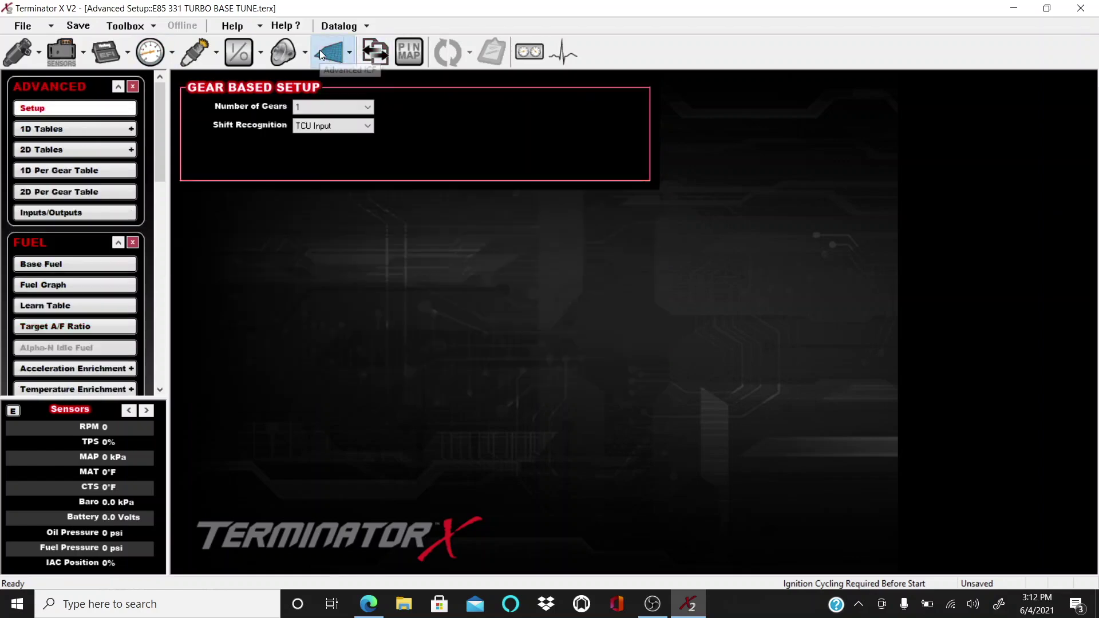
{"action": "left_click", "coordinate": [74, 150]}
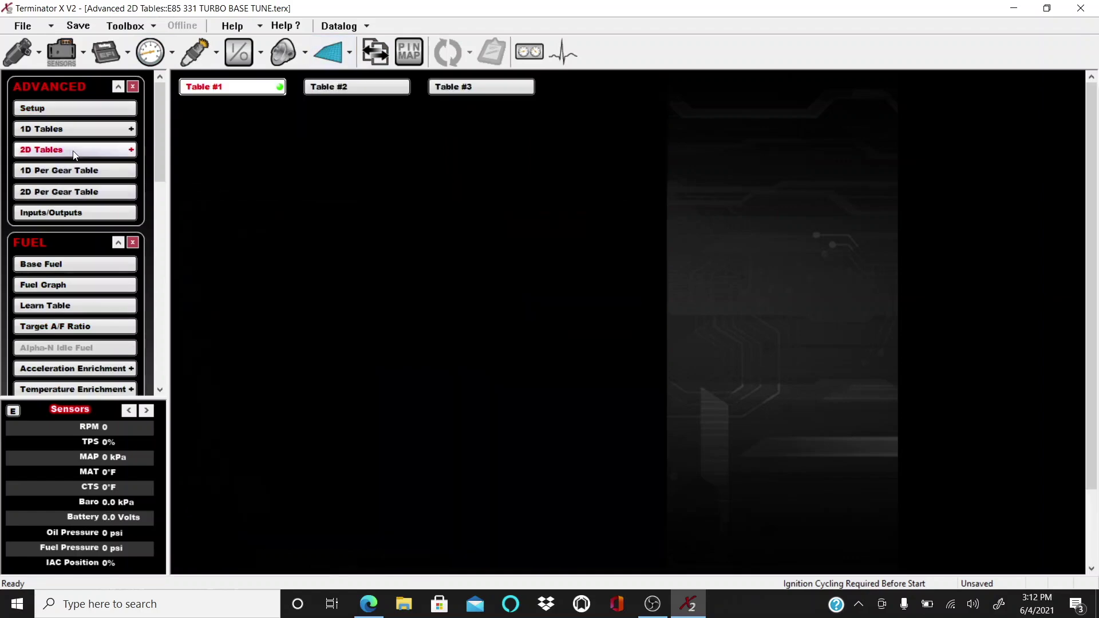
Step: Set the 245–131 kPa, 0–33% flex block of the AFR offset table to -1.0
{"action": "scroll", "coordinate": [415, 535], "scroll_direction": "down", "scroll_amount": 3}
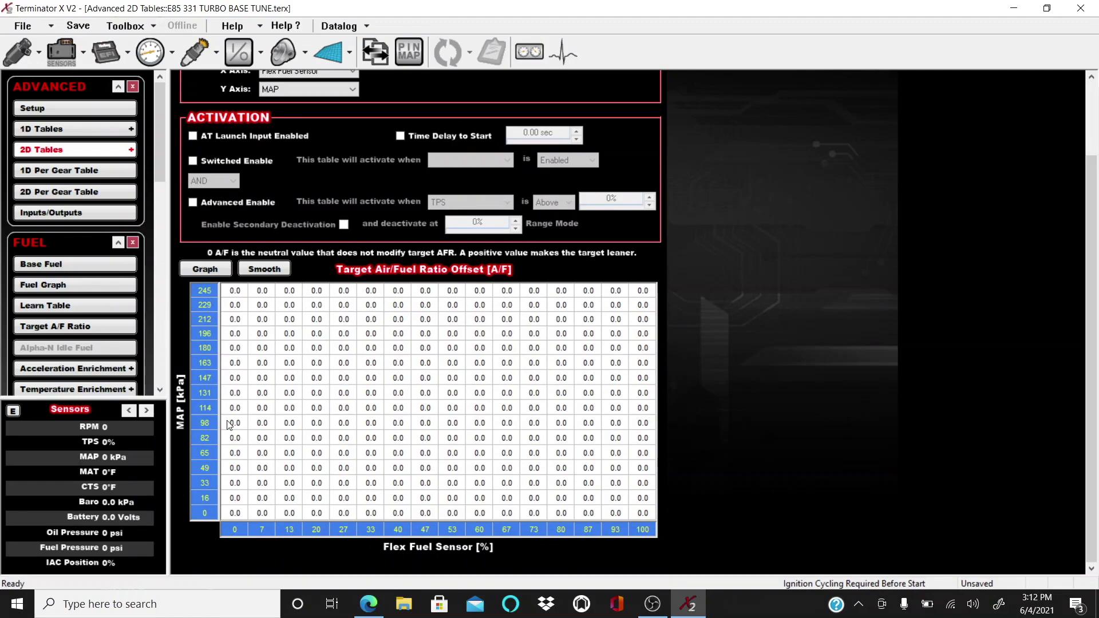
{"action": "left_click", "coordinate": [341, 395]}
{"action": "left_click", "coordinate": [377, 392]}
{"action": "left_click", "coordinate": [240, 290], "text": "shift"}
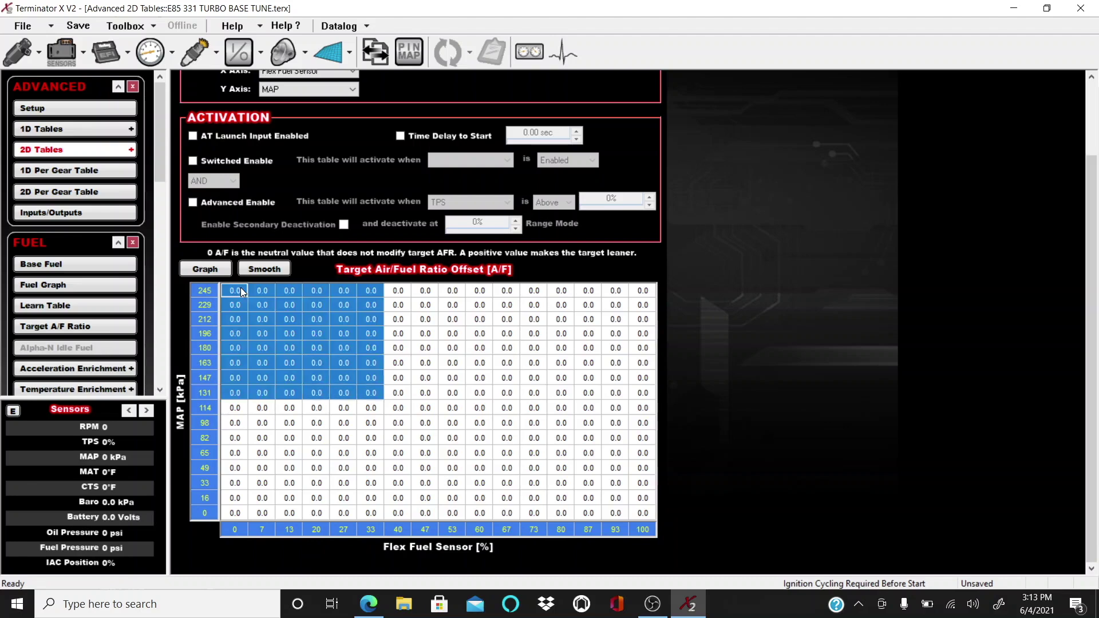
{"action": "key", "text": "Return"}
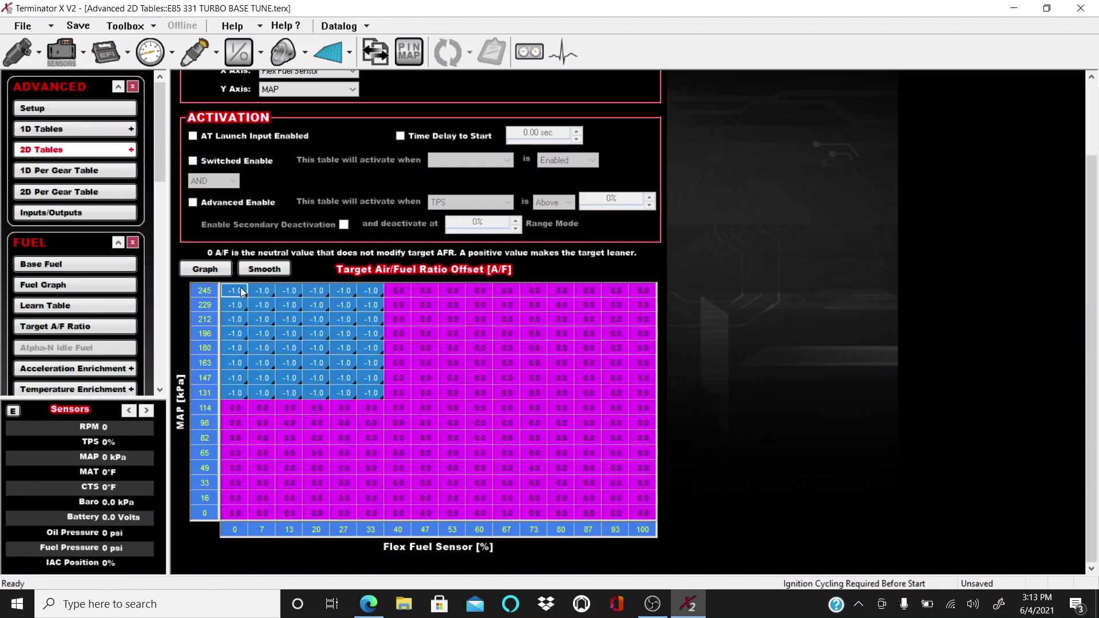
Step: Interpolate the 114 kPa row between -1.0 and 0.0 using Fill Column Values
{"action": "left_click", "coordinate": [368, 436]}
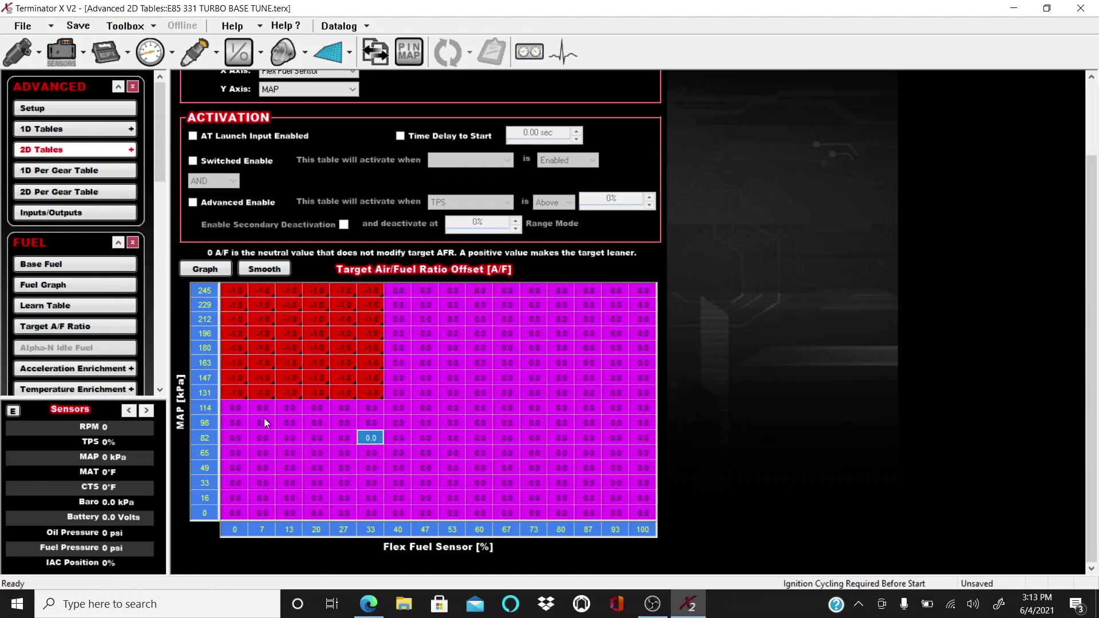
{"action": "left_click", "coordinate": [239, 422]}
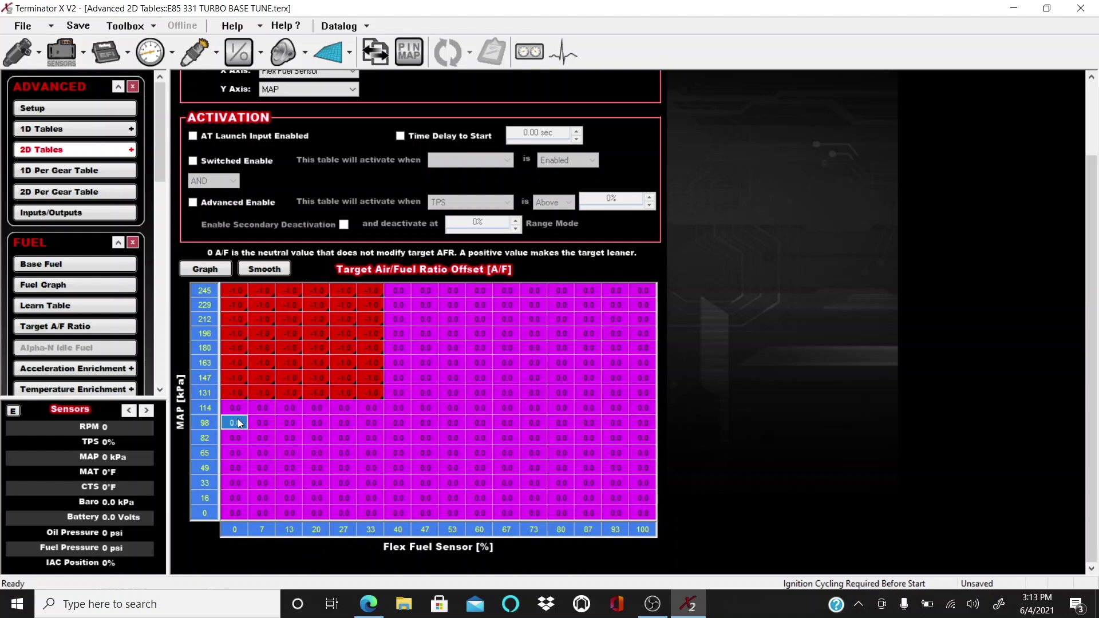
{"action": "left_click", "coordinate": [376, 379], "text": "shift"}
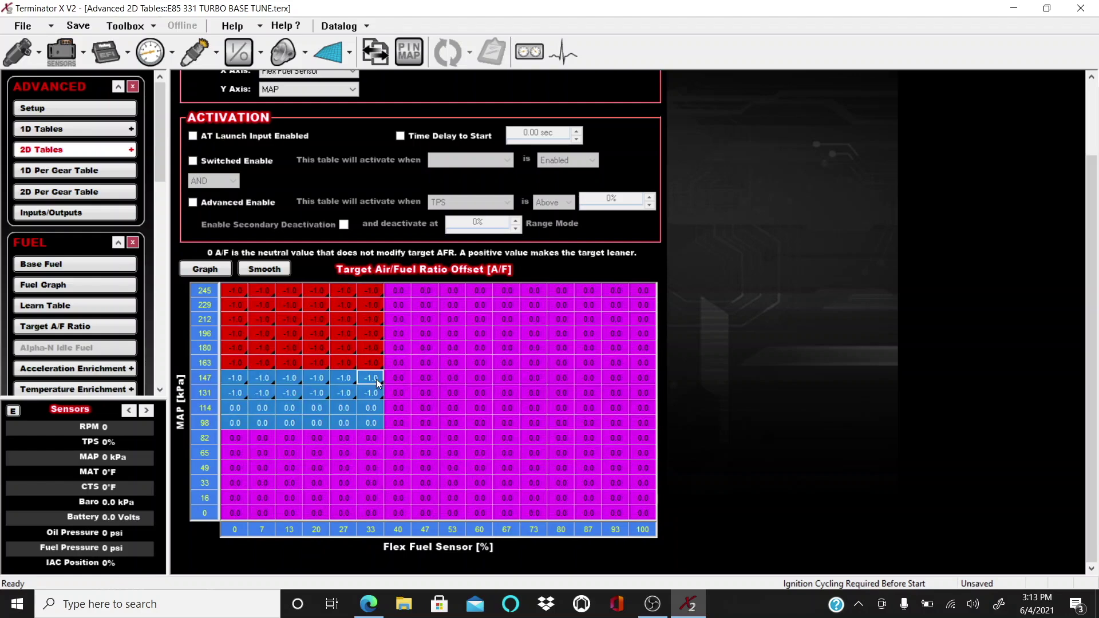
{"action": "left_click", "coordinate": [373, 410]}
{"action": "left_click_drag", "start_coordinate": [375, 423], "coordinate": [237, 393]}
{"action": "right_click", "coordinate": [238, 393]}
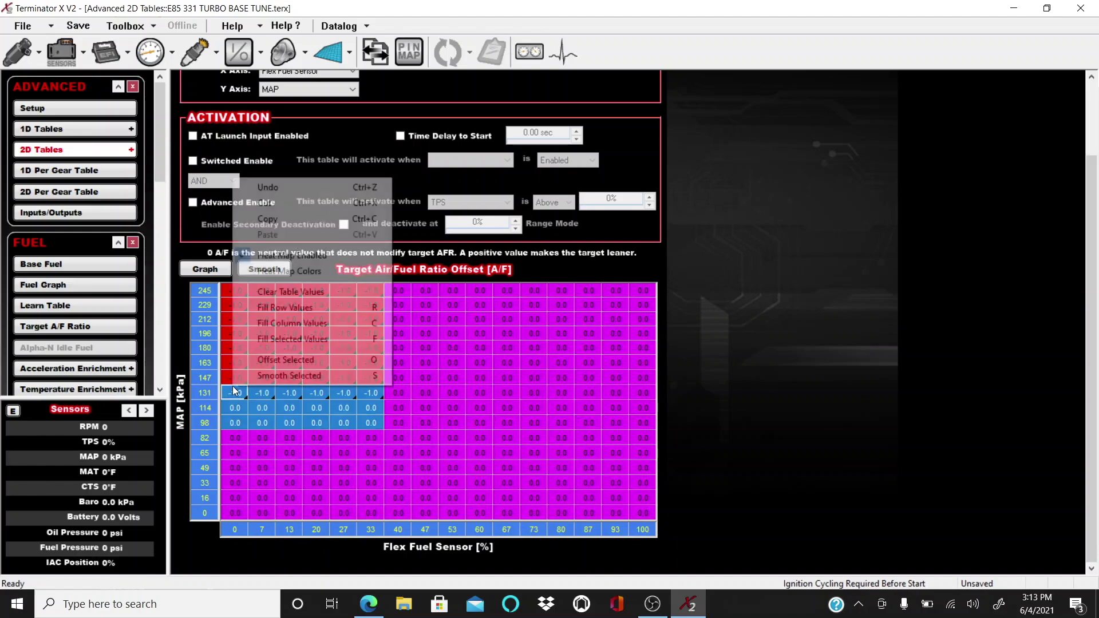
{"action": "left_click", "coordinate": [294, 325]}
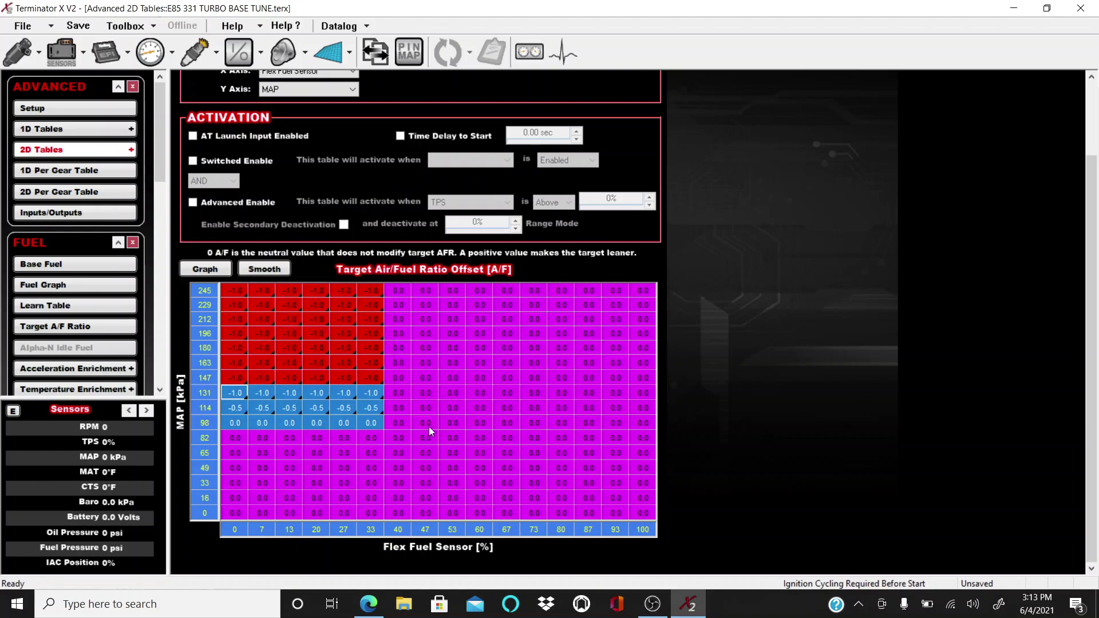
Step: Interpolate the 33–47% flex columns from 245 to 114 kPa to taper the offsets
{"action": "left_click", "coordinate": [379, 297]}
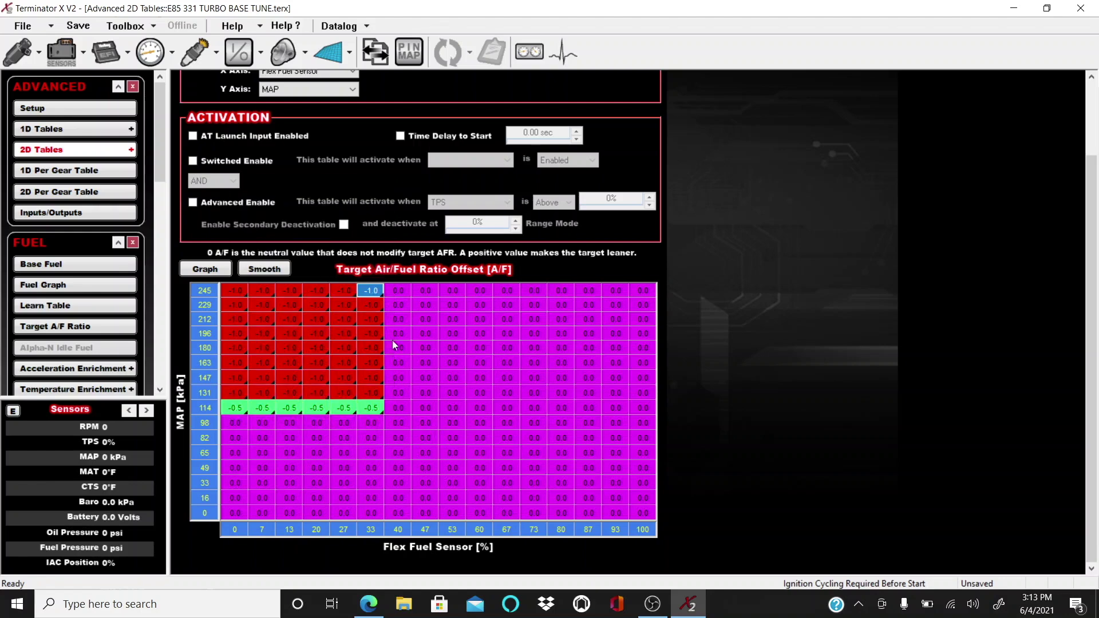
{"action": "left_click", "coordinate": [421, 407], "text": "shift"}
{"action": "right_click", "coordinate": [423, 409]}
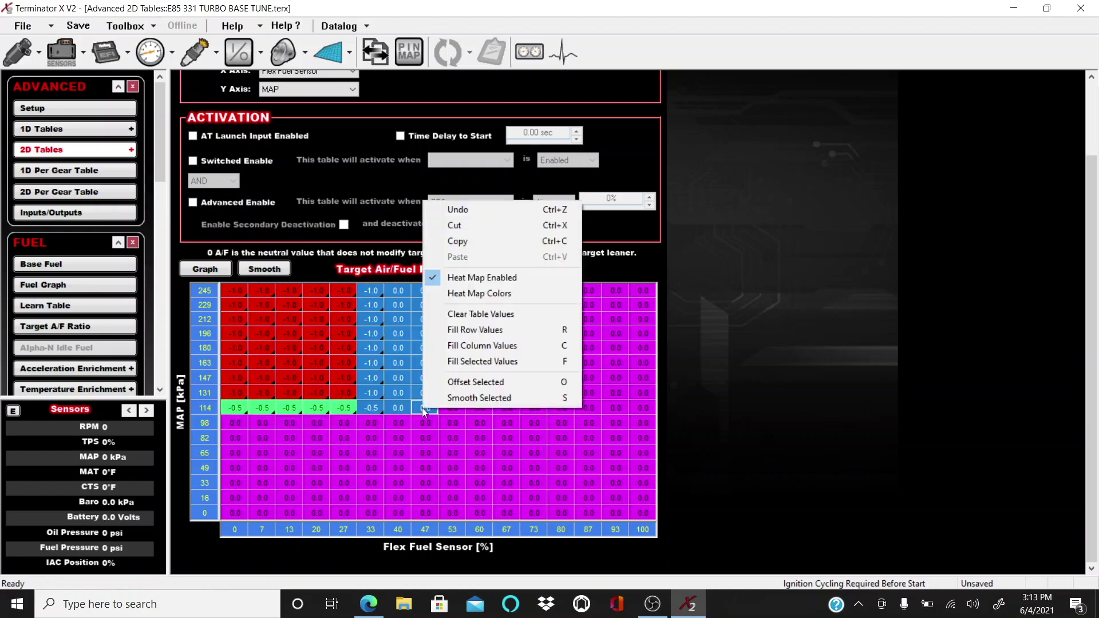
{"action": "left_click", "coordinate": [555, 345]}
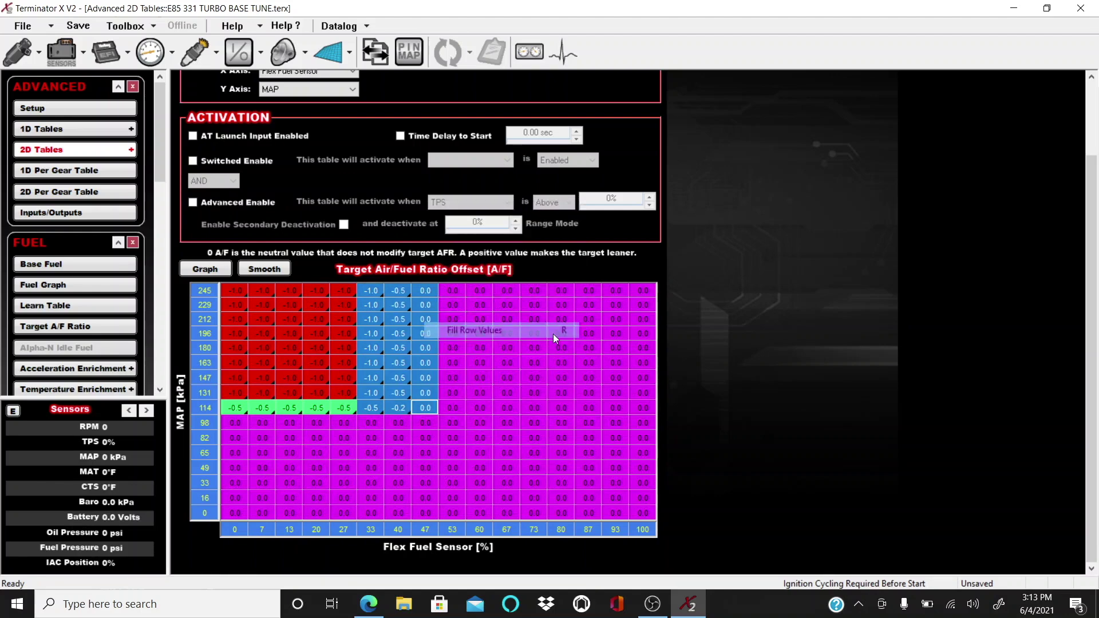
{"action": "left_click", "coordinate": [549, 410]}
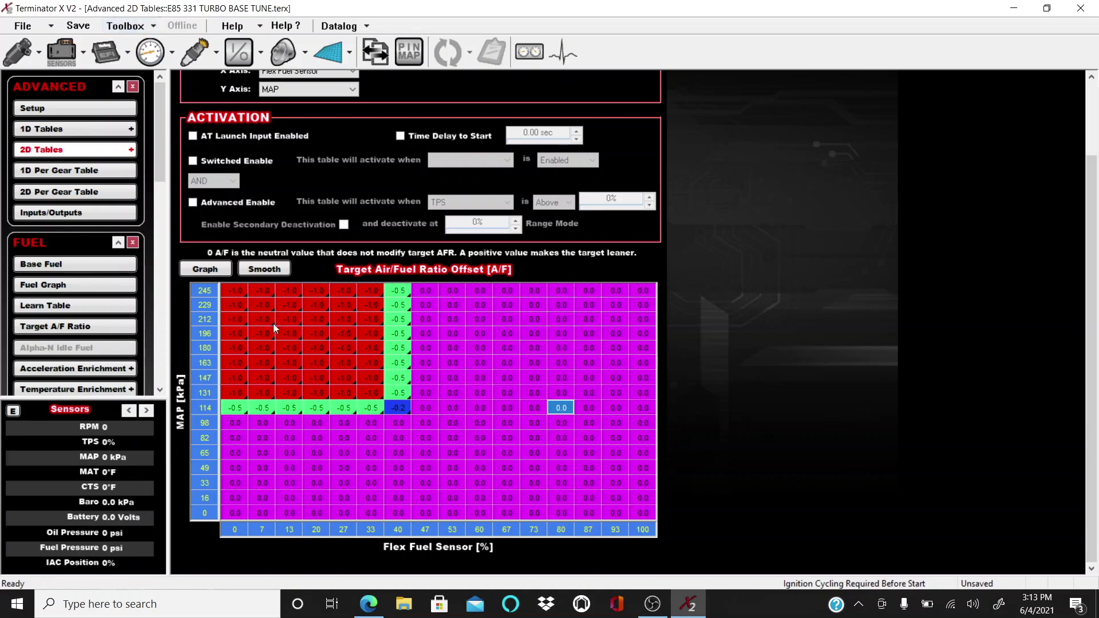
{"action": "left_click", "coordinate": [19, 50]}
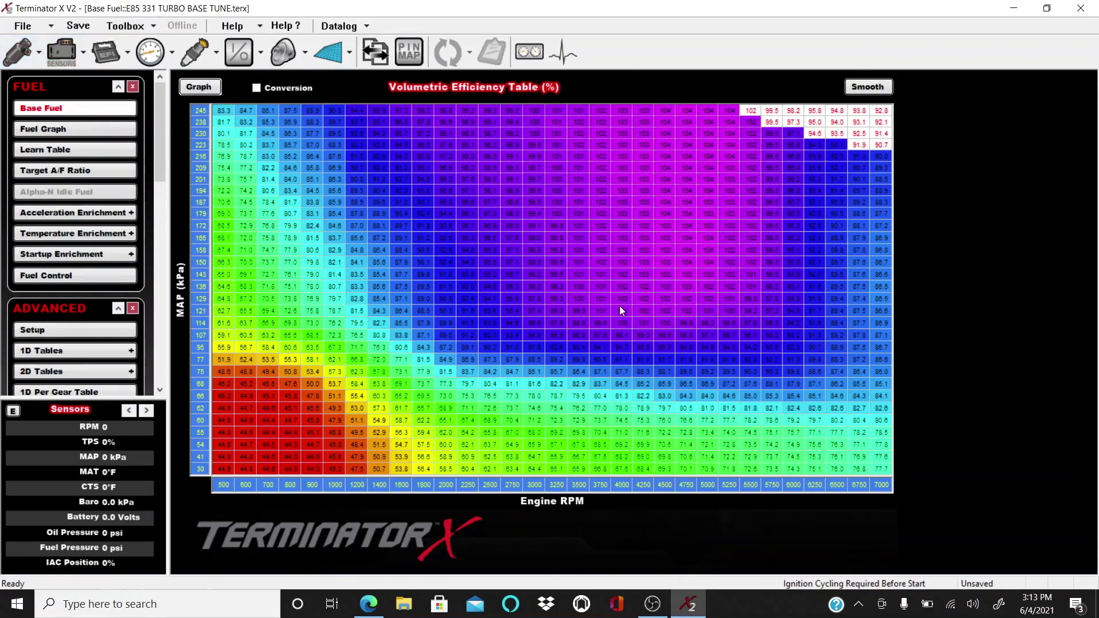
Step: Revisit the Target Air/Fuel Ratio table, then scroll through the AFR Offset Table #1 on 2D Tables
{"action": "left_click", "coordinate": [105, 177]}
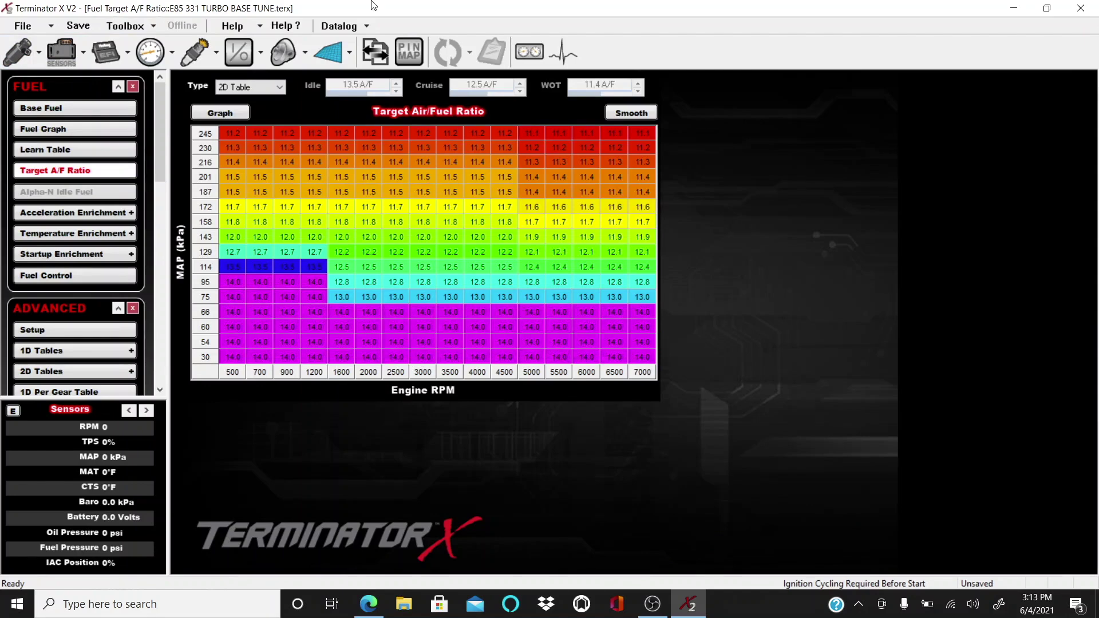
{"action": "left_click", "coordinate": [328, 52]}
{"action": "left_click", "coordinate": [91, 148]}
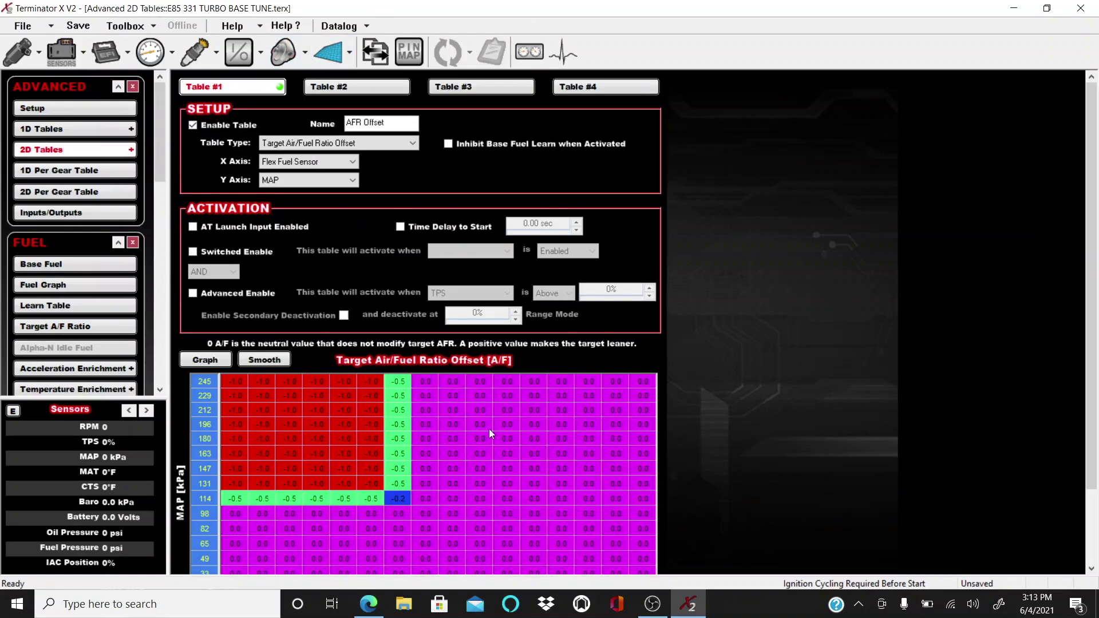
{"action": "scroll", "coordinate": [488, 434], "scroll_direction": "down", "scroll_amount": 3}
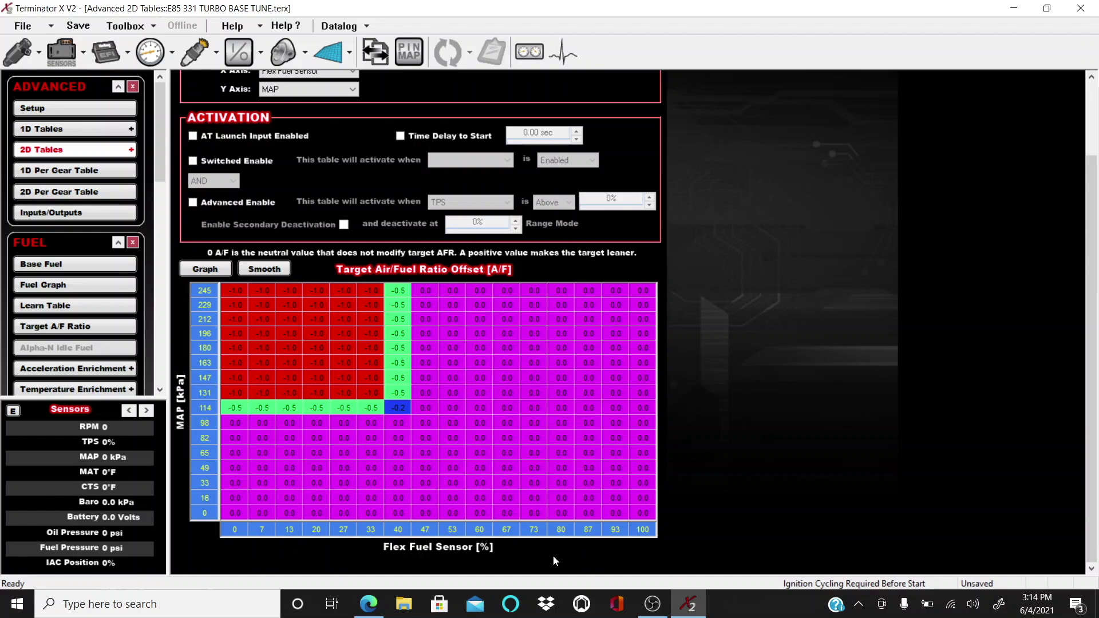
{"action": "scroll", "coordinate": [553, 555], "scroll_direction": "up", "scroll_amount": 3}
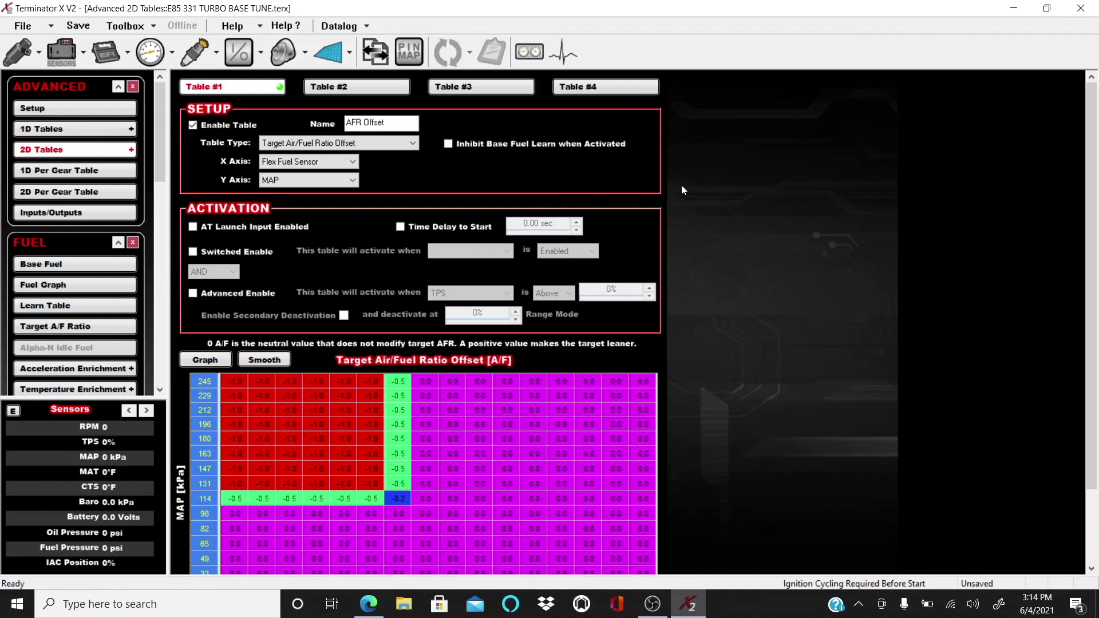
{"action": "left_click", "coordinate": [102, 137]}
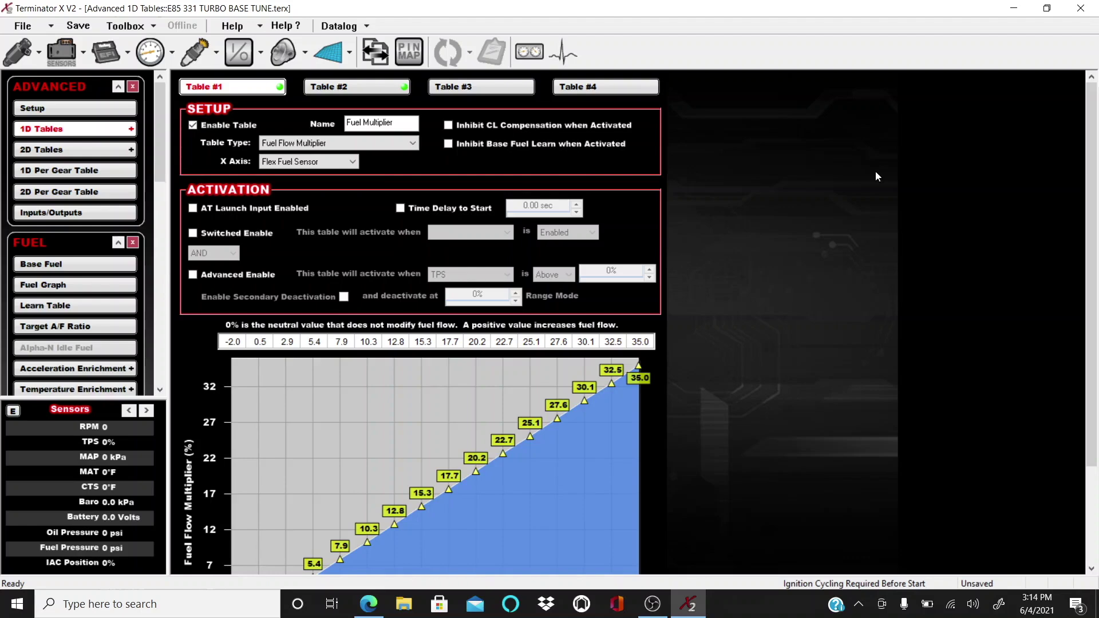
Step: Review the Fuel Multiplier ramp and the Table #2 Timing Offset curve, then return to 2D Tables
{"action": "scroll", "coordinate": [876, 171], "scroll_direction": "down", "scroll_amount": 3}
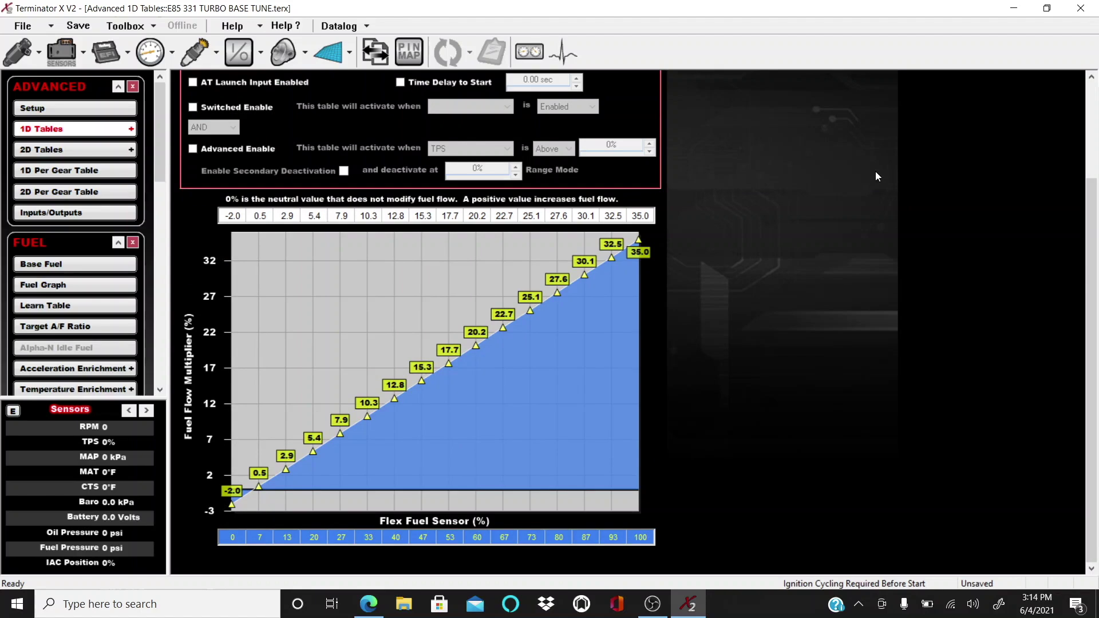
{"action": "scroll", "coordinate": [775, 266], "scroll_direction": "up", "scroll_amount": 3}
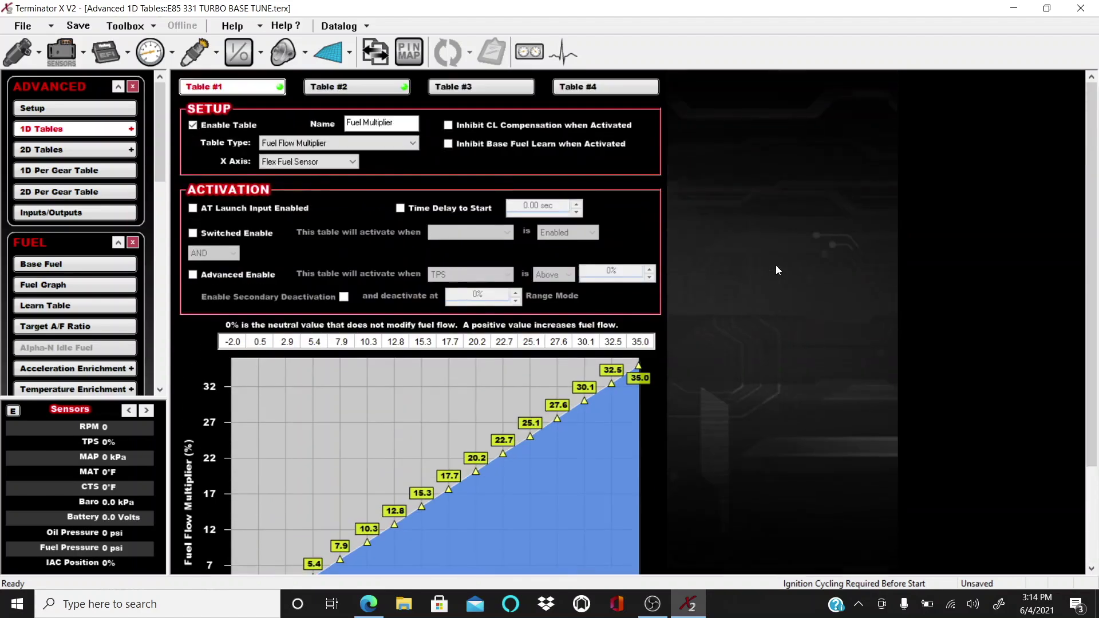
{"action": "scroll", "coordinate": [775, 265], "scroll_direction": "down", "scroll_amount": 3}
{"action": "scroll", "coordinate": [775, 265], "scroll_direction": "up", "scroll_amount": 3}
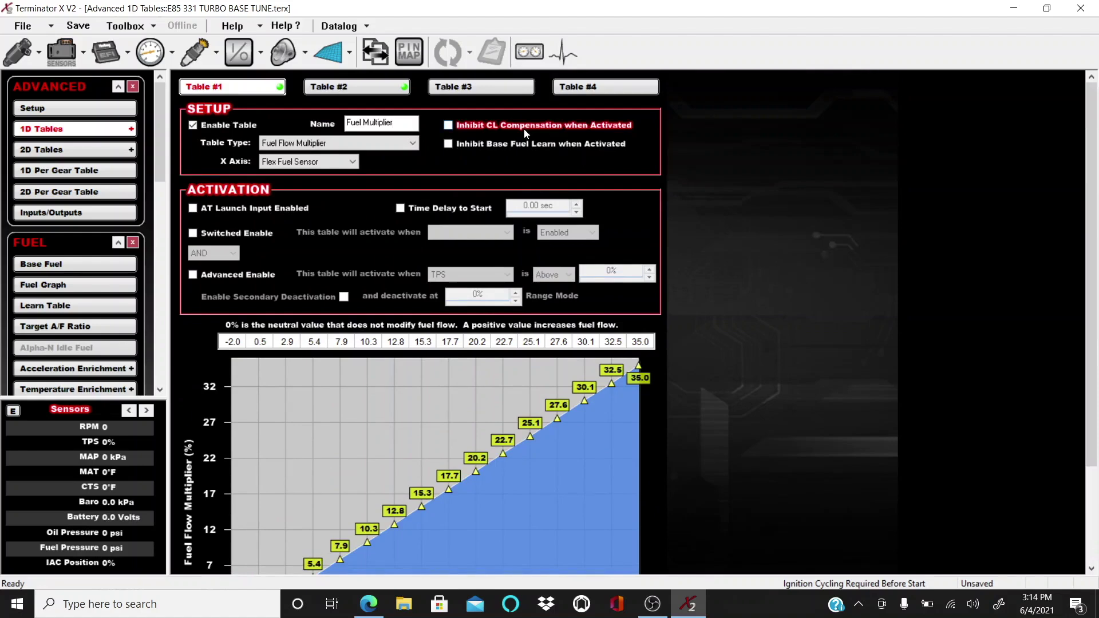
{"action": "left_click", "coordinate": [372, 93]}
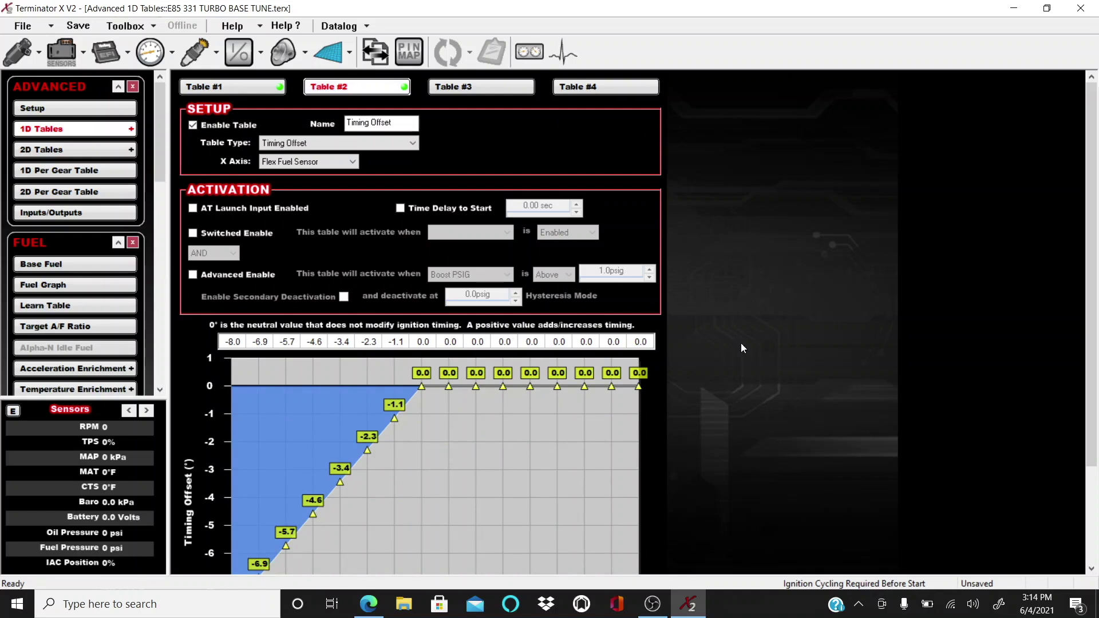
{"action": "scroll", "coordinate": [741, 342], "scroll_direction": "down", "scroll_amount": 3}
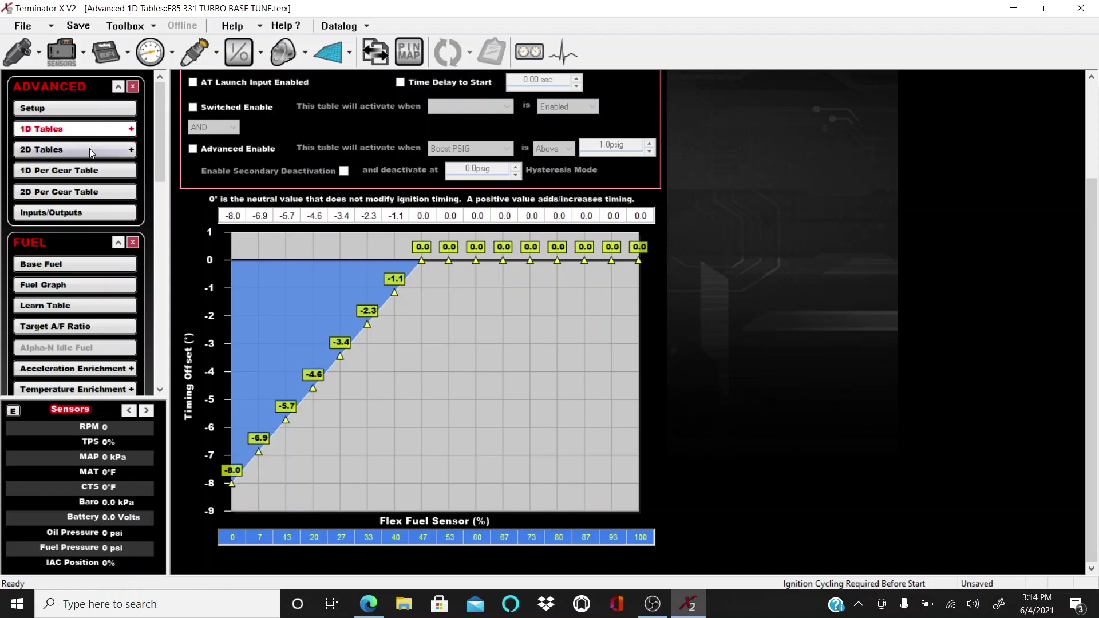
{"action": "left_click", "coordinate": [104, 151]}
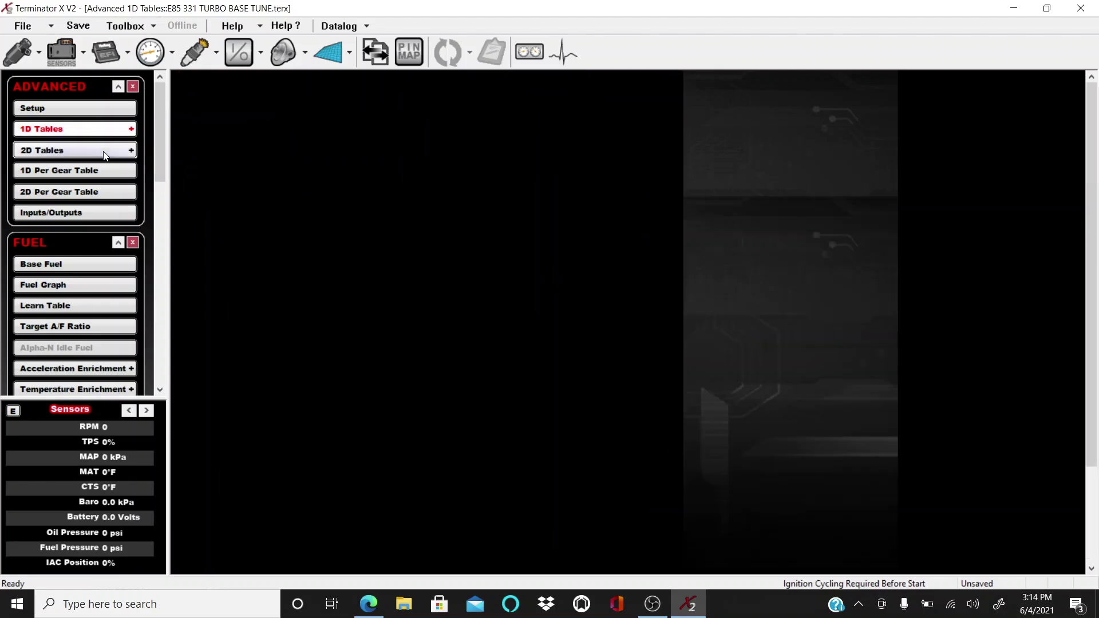
Step: Scroll through Table #1 AFR Offset to review its flex-based richening offsets
{"action": "scroll", "coordinate": [267, 365], "scroll_direction": "down", "scroll_amount": 2}
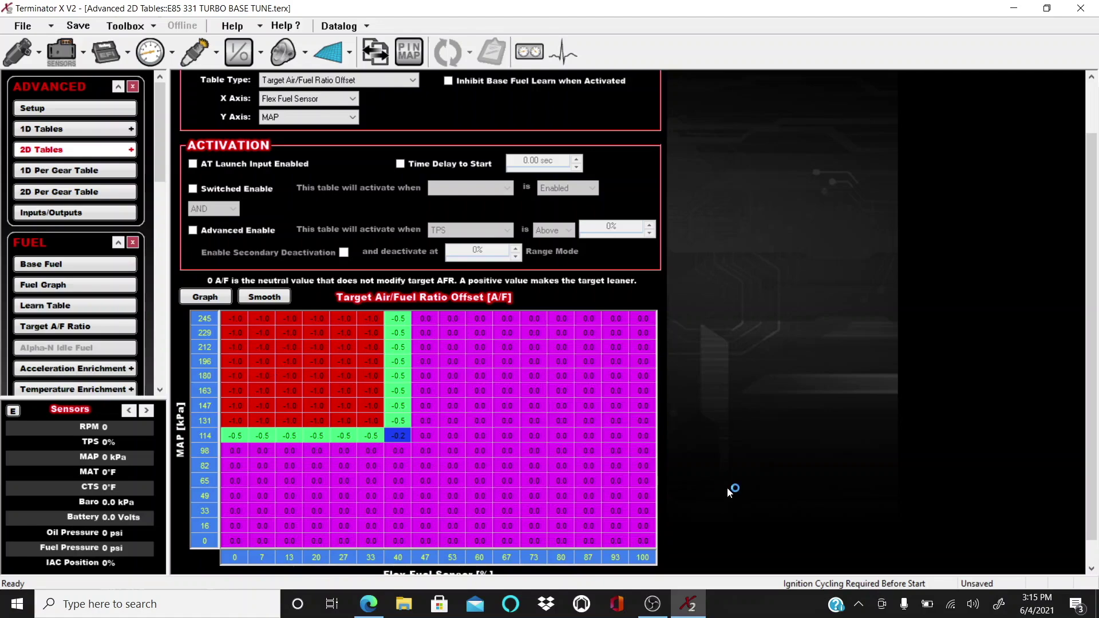
{"action": "scroll", "coordinate": [731, 491], "scroll_direction": "up", "scroll_amount": 1}
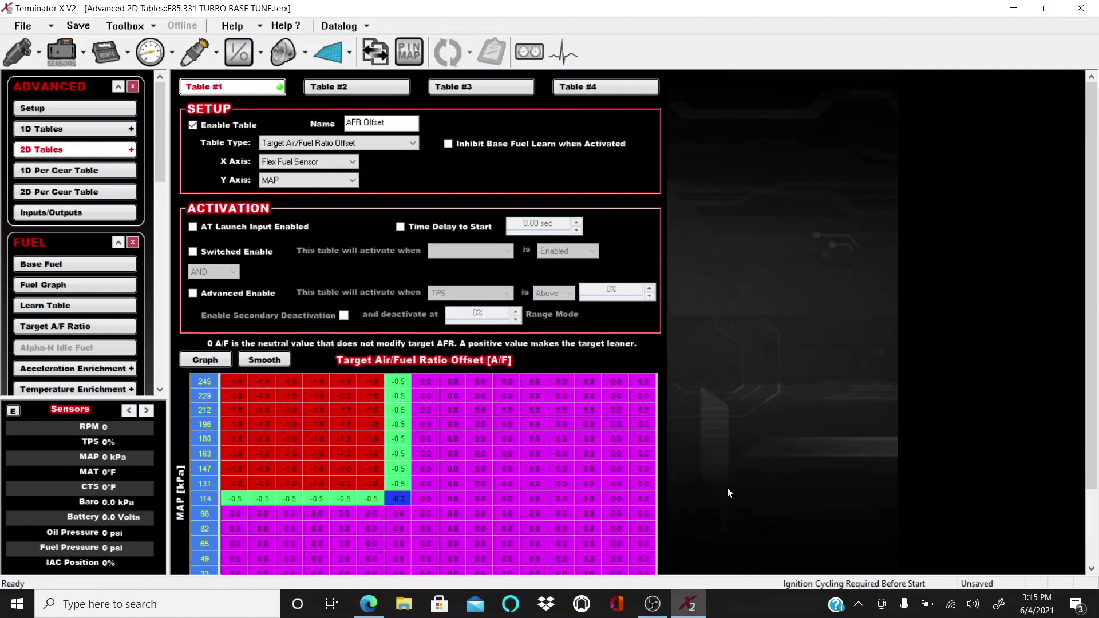